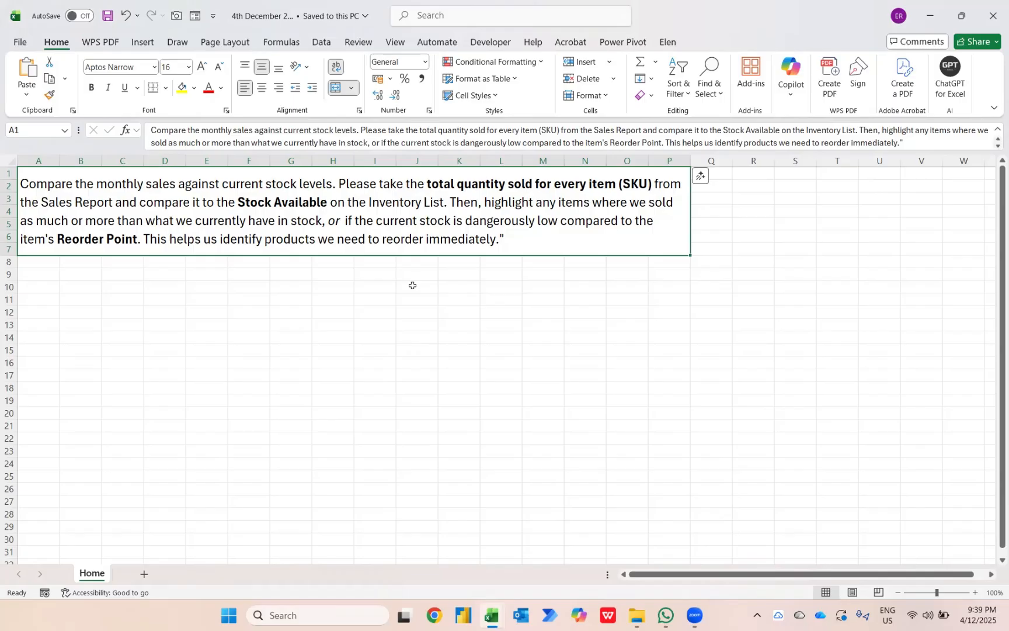
- Switch to the Inventories Listing workbook and review its item, supplier, stock available and reorder point columns
{"action": "key", "text": "alt+Tab"}
{"action": "key", "text": "alt+Tab"}
{"action": "key", "text": "alt+Tab"}
{"action": "key", "text": "alt+Tab"}
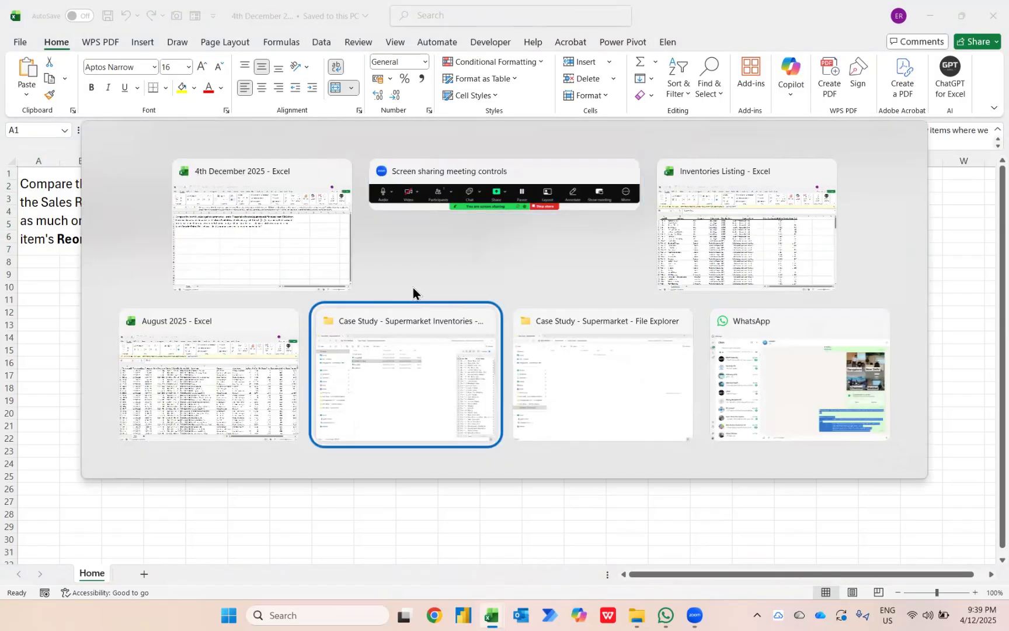
{"action": "key", "text": "alt+shift+Tab"}
{"action": "key", "text": "alt+shift+Tab"}
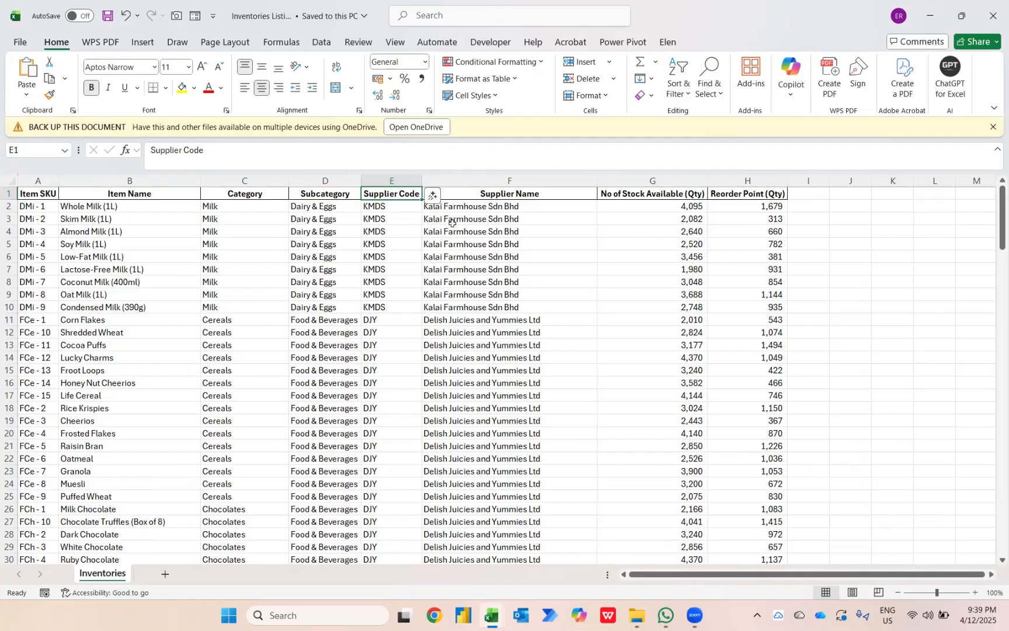
- Review the sales columns in the August 2025 workbook and return to the task brief in the 4th December 2025 workbook
{"action": "key", "text": "alt+Tab"}
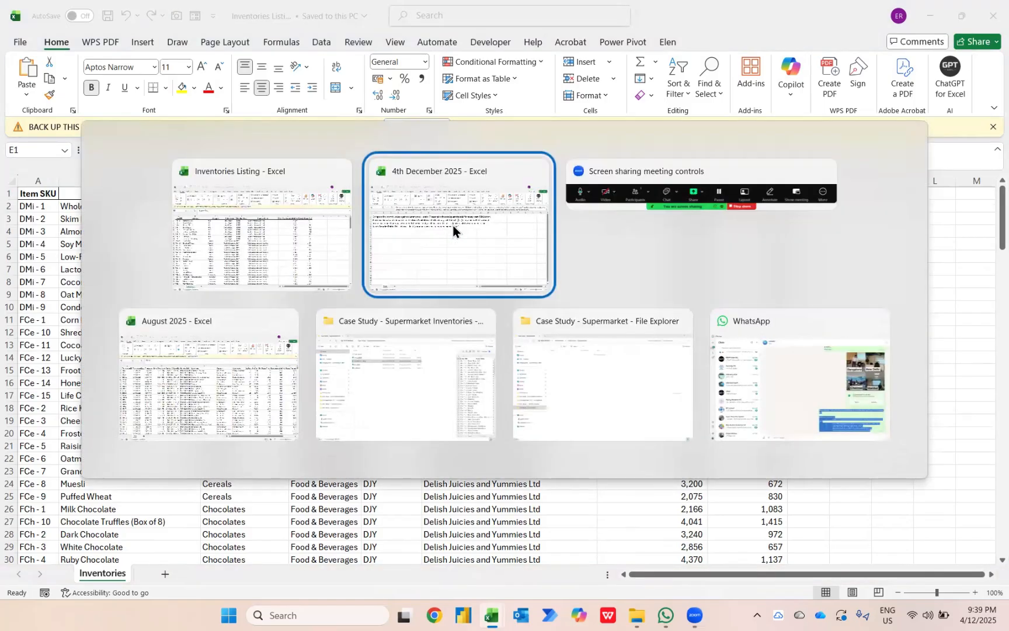
{"action": "key", "text": "Down"}
{"action": "key", "text": "Left"}
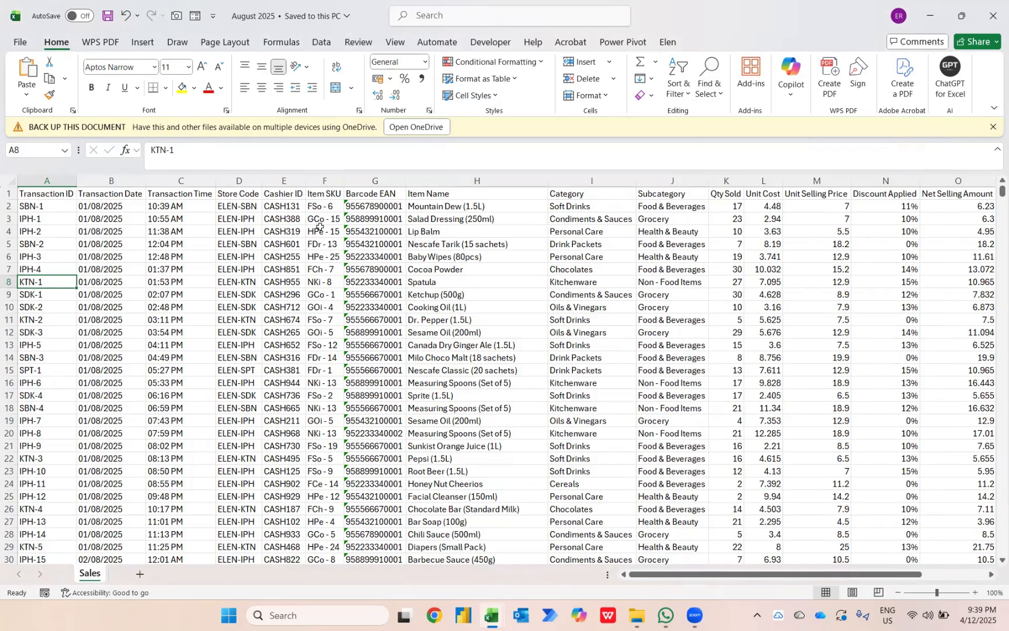
{"action": "scroll", "coordinate": [535, 261], "scroll_direction": "right", "scroll_amount": 1}
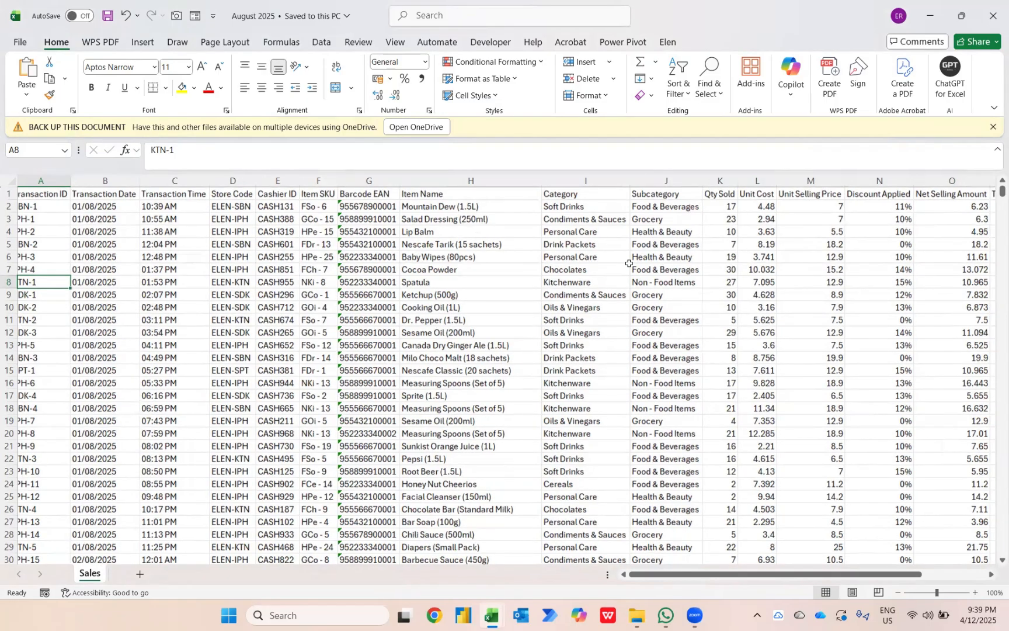
{"action": "scroll", "coordinate": [629, 263], "scroll_direction": "right", "scroll_amount": 3}
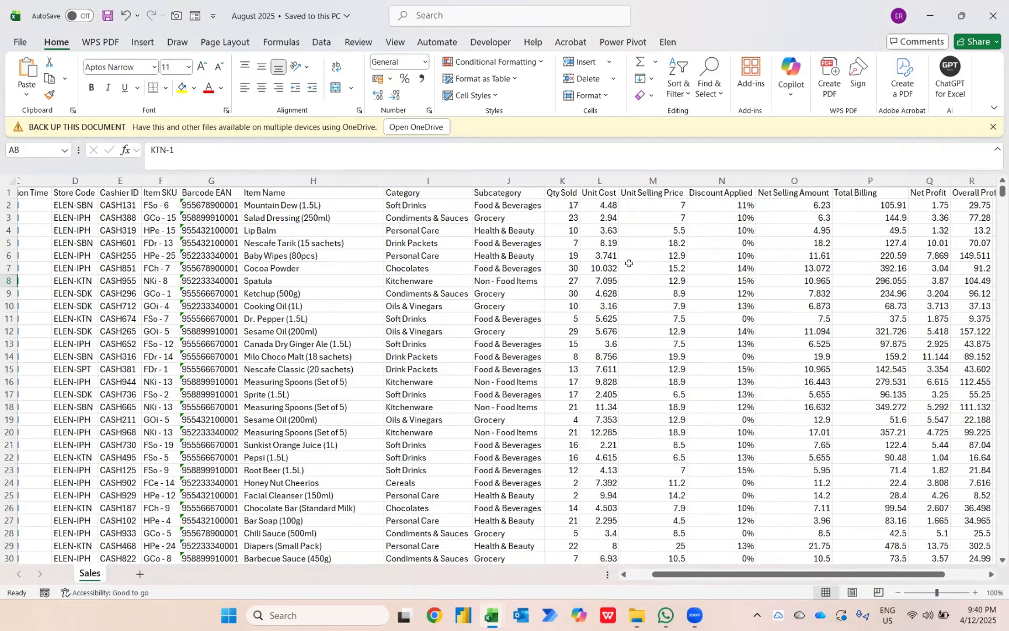
{"action": "scroll", "coordinate": [629, 263], "scroll_direction": "left", "scroll_amount": 3}
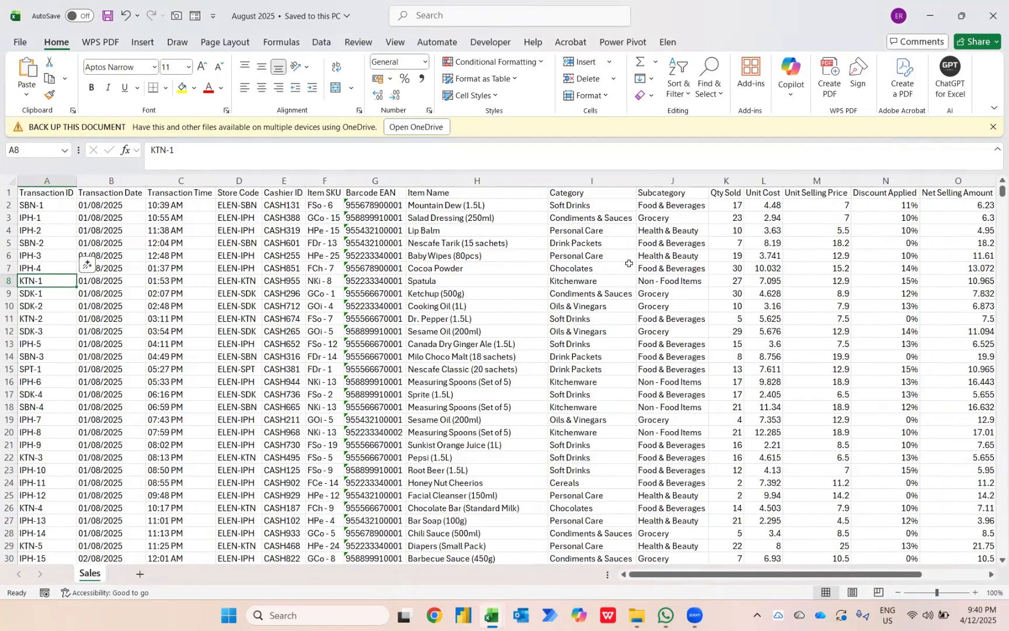
{"action": "key", "text": "alt+Tab"}
{"action": "left_click", "coordinate": [629, 267]}
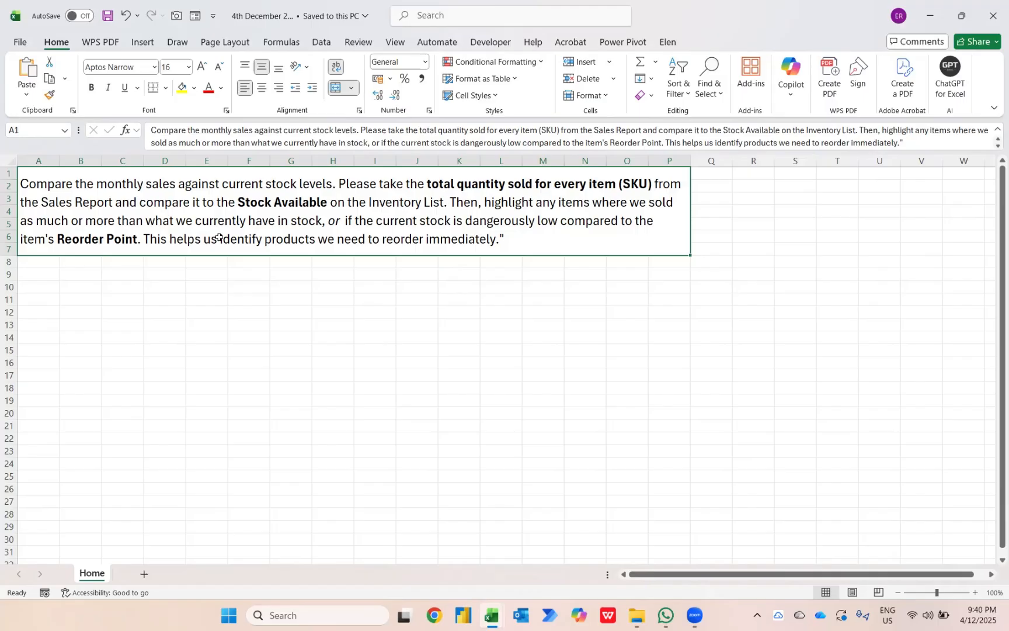
- Close the Inventories Listing and August 2025 workbooks and bring up the Case Study - Supermarket Inventories folder in File Explorer
{"action": "key", "text": "alt+Tab"}
{"action": "key", "text": "alt+Tab"}
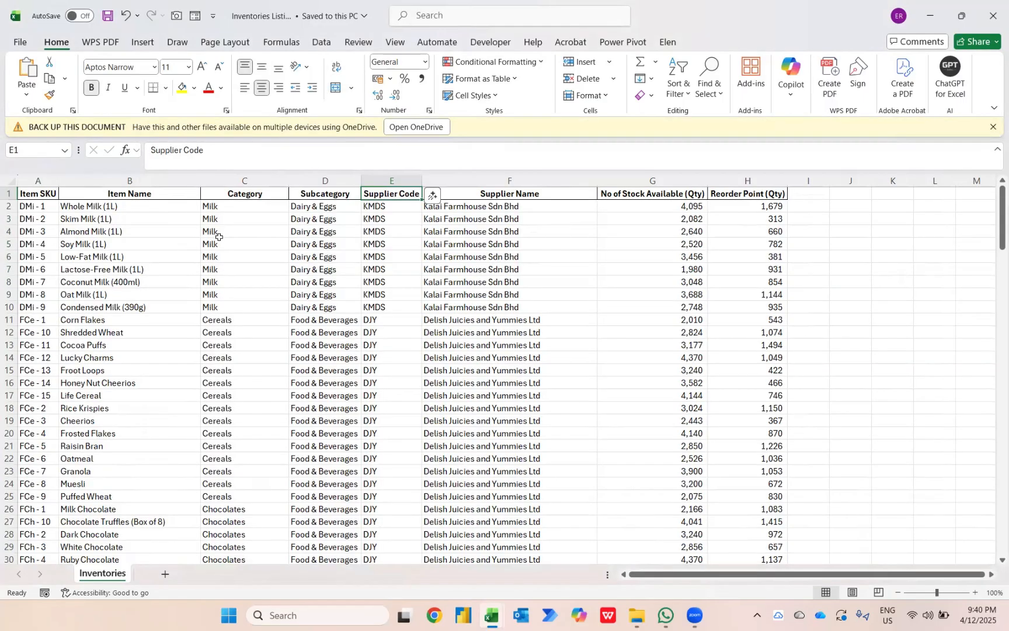
{"action": "key", "text": "alt+Tab"}
{"action": "key", "text": "alt+Tab"}
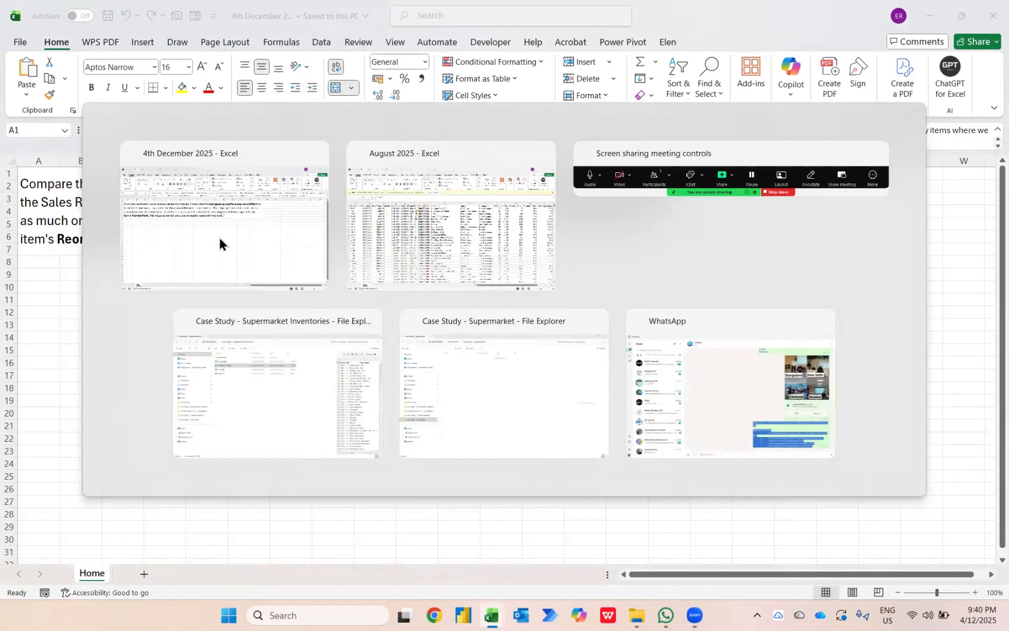
{"action": "key", "text": "ctrl+w"}
{"action": "key", "text": "alt+Tab"}
{"action": "key", "text": "alt+Tab"}
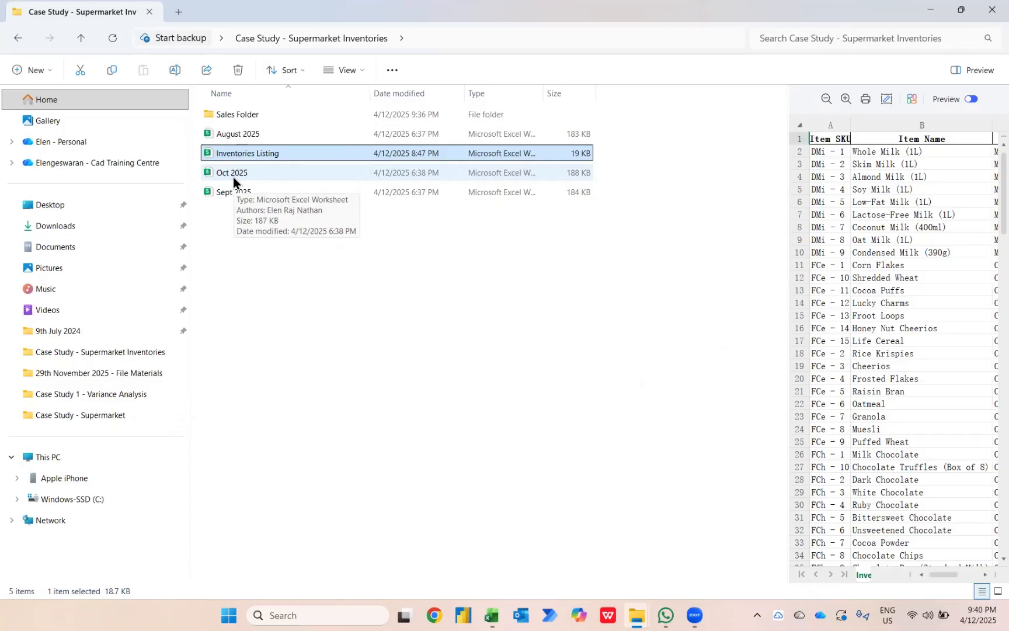
- In the 4th December 2025 workbook, import Inventories Listing as an Excel workbook source from the Desktop folder Case Study - Supermarket Inventories
{"action": "key", "text": "alt+Tab"}
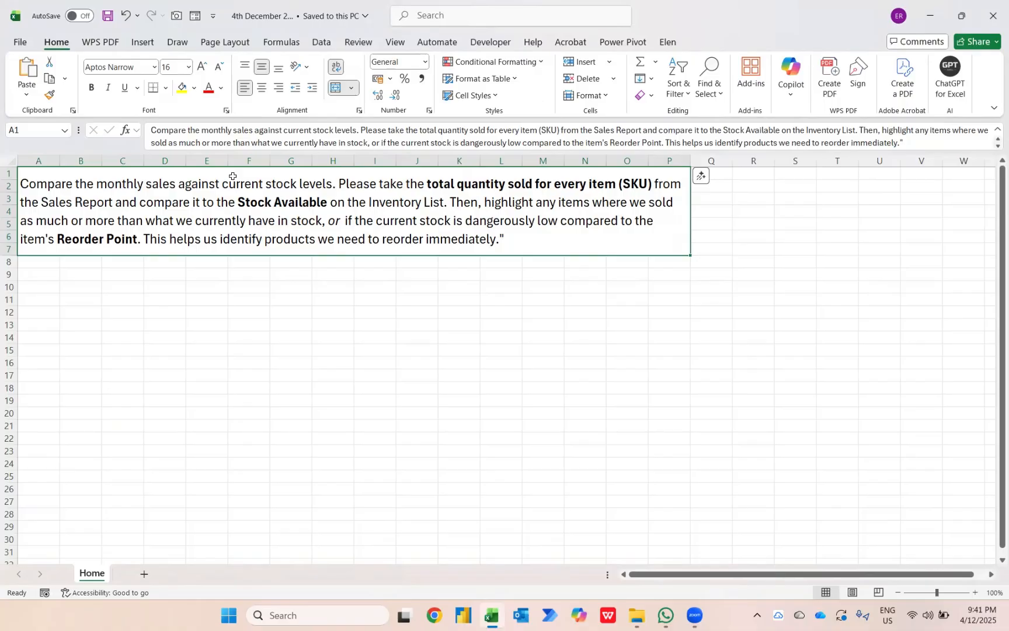
{"action": "left_click", "coordinate": [232, 324]}
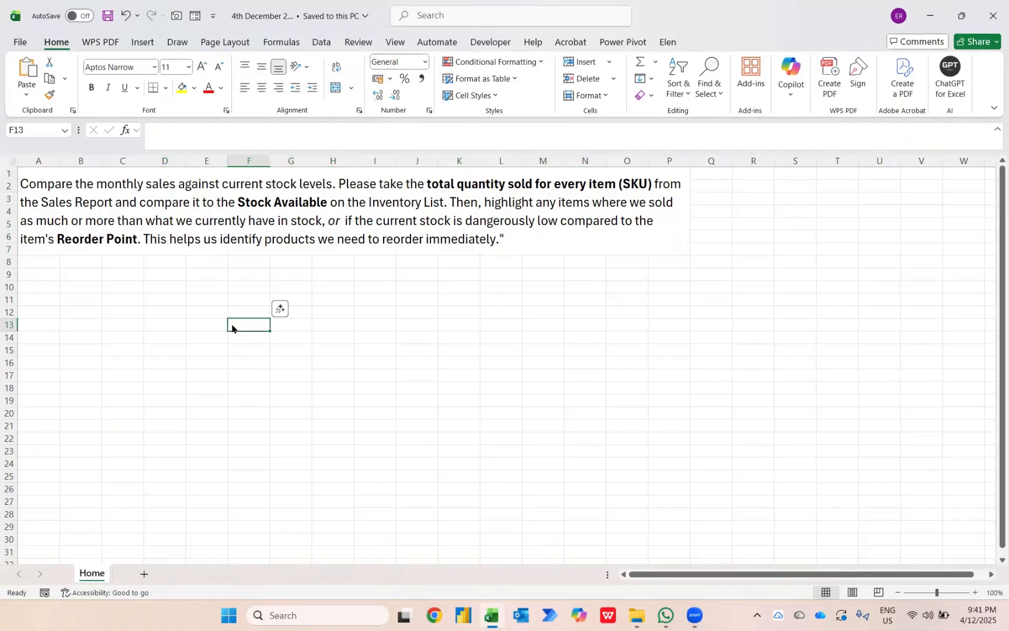
{"action": "key", "text": "alt"}
{"action": "key", "text": "a"}
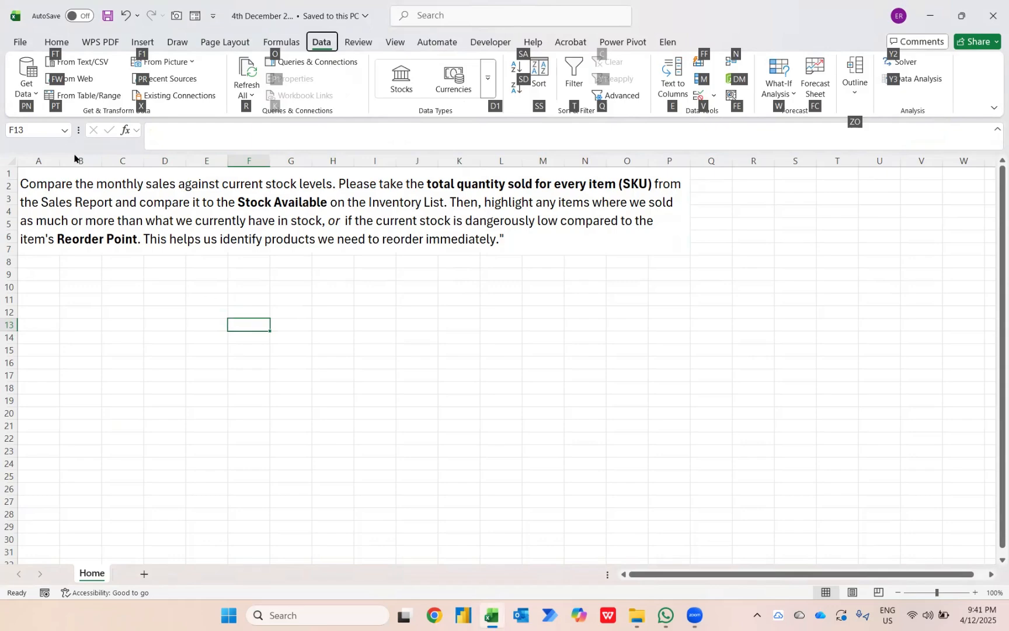
{"action": "left_click", "coordinate": [24, 97]}
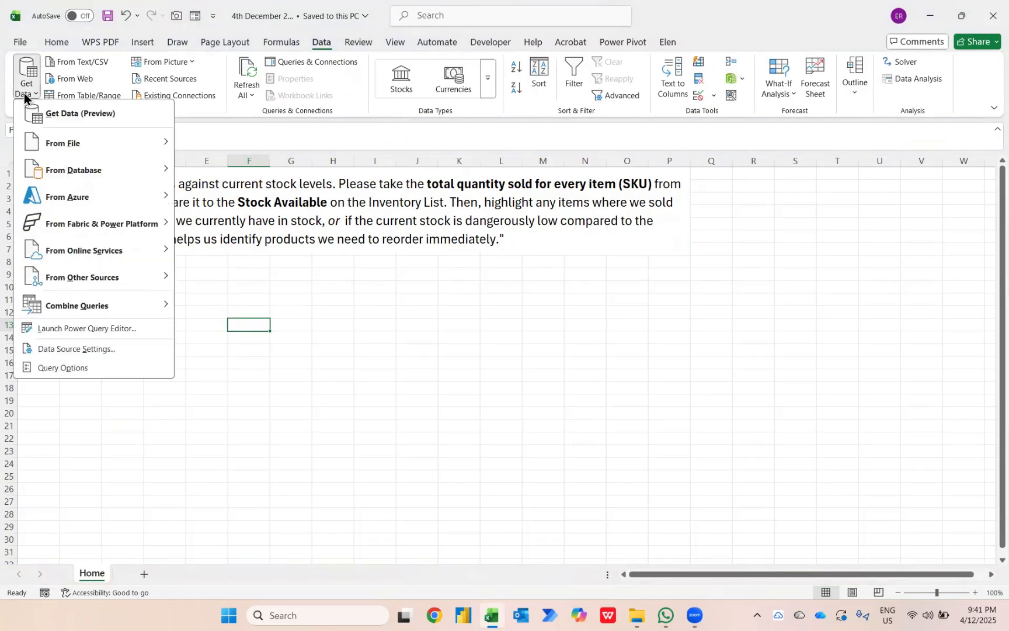
{"action": "mouse_move", "coordinate": [68, 143]}
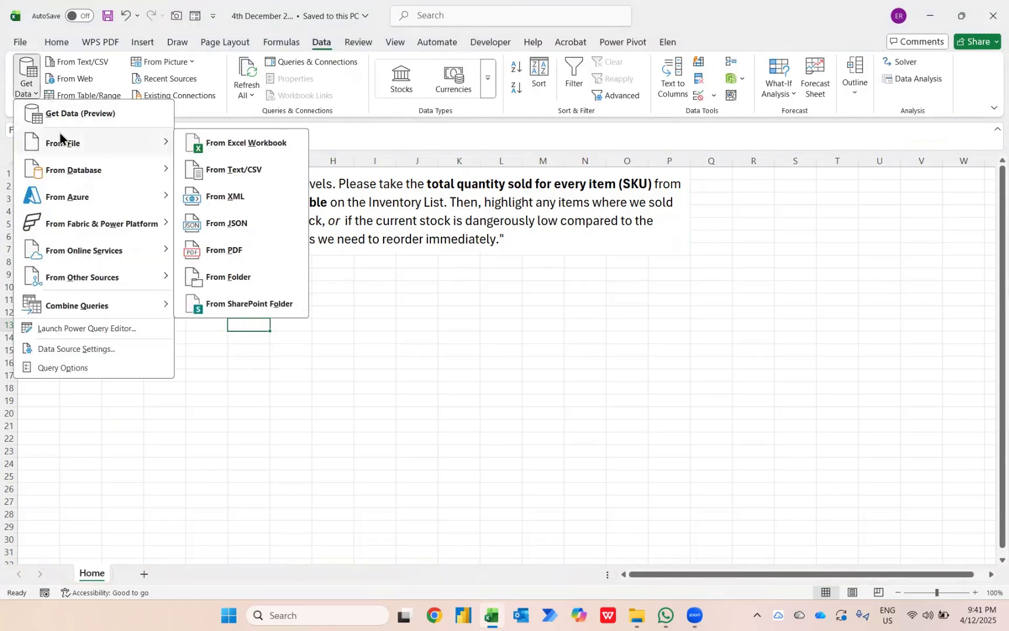
{"action": "left_click", "coordinate": [216, 144]}
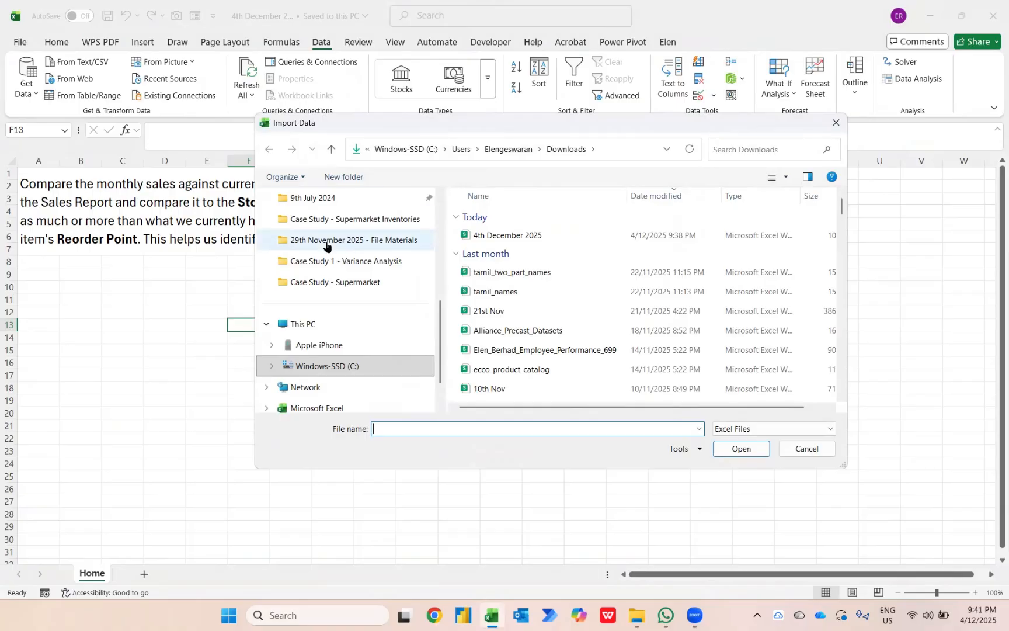
{"action": "left_click", "coordinate": [318, 285]}
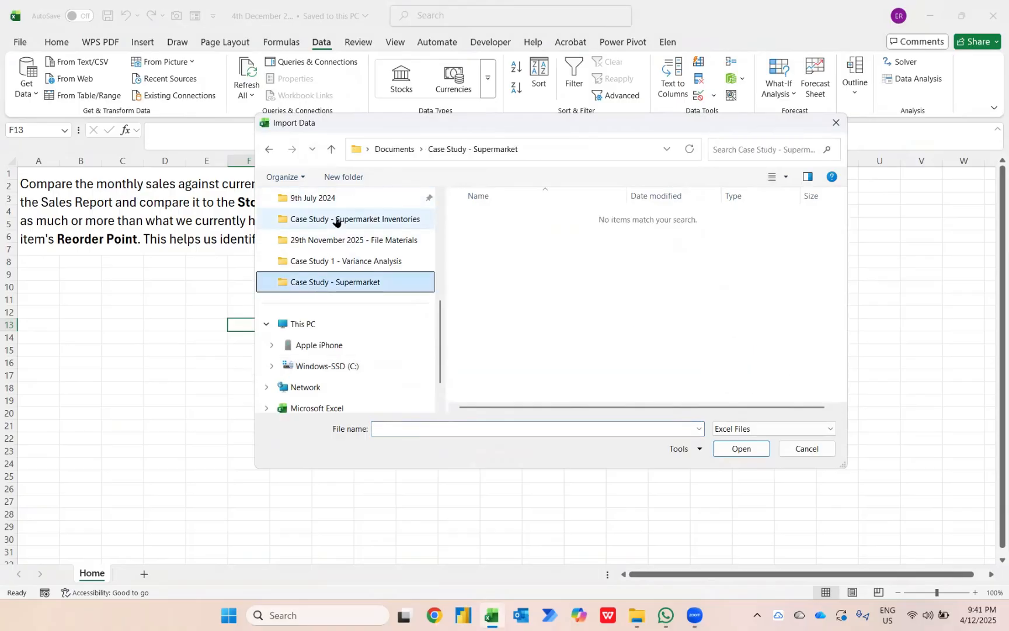
{"action": "scroll", "coordinate": [334, 220], "scroll_direction": "up", "scroll_amount": 5}
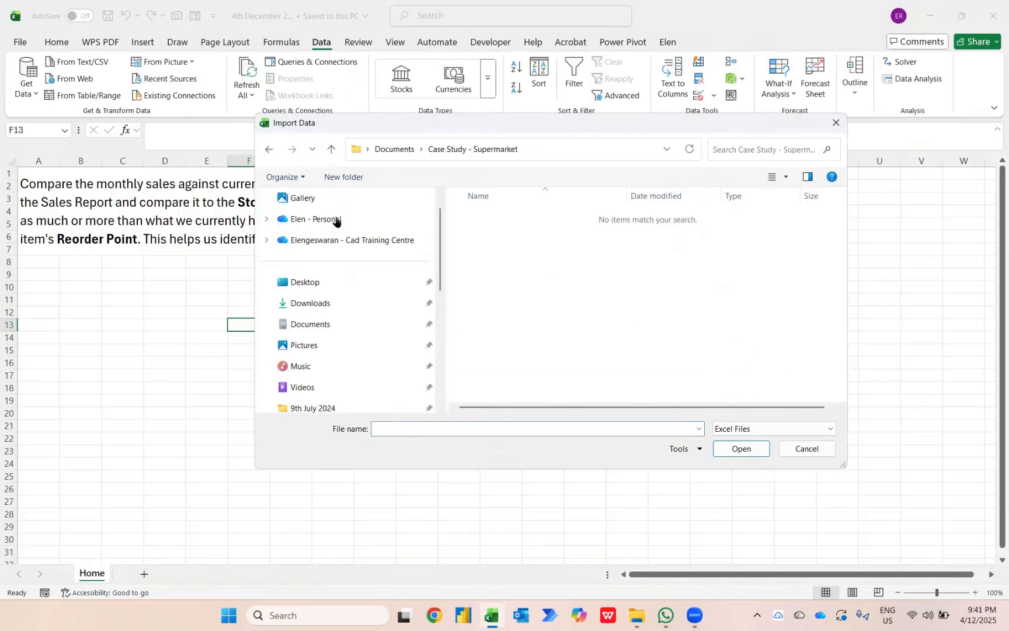
{"action": "left_click", "coordinate": [310, 287]}
{"action": "scroll", "coordinate": [546, 318], "scroll_direction": "down", "scroll_amount": 3}
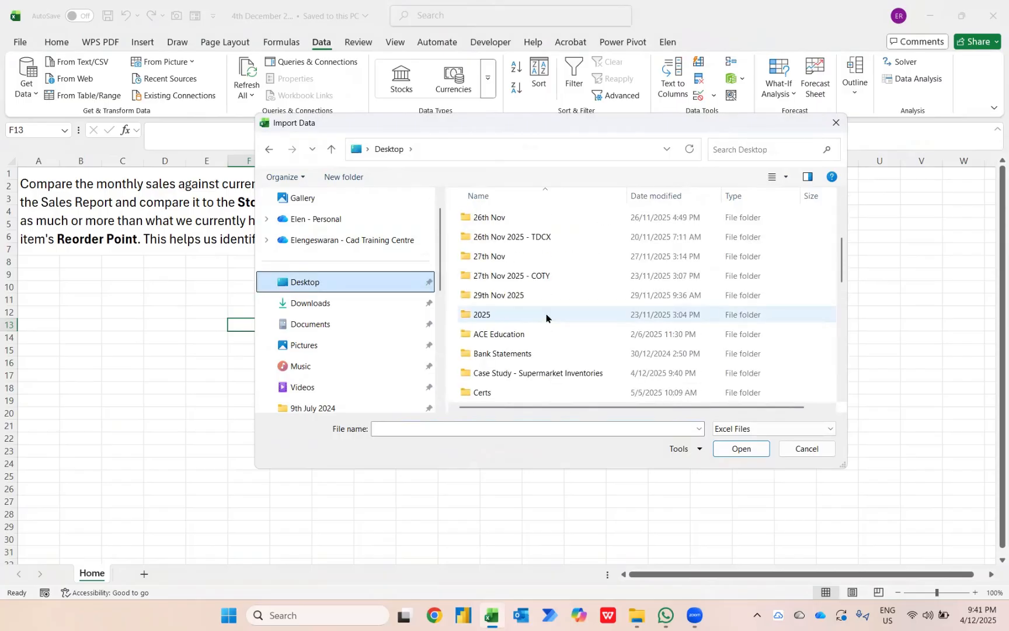
{"action": "double_click", "coordinate": [513, 372]}
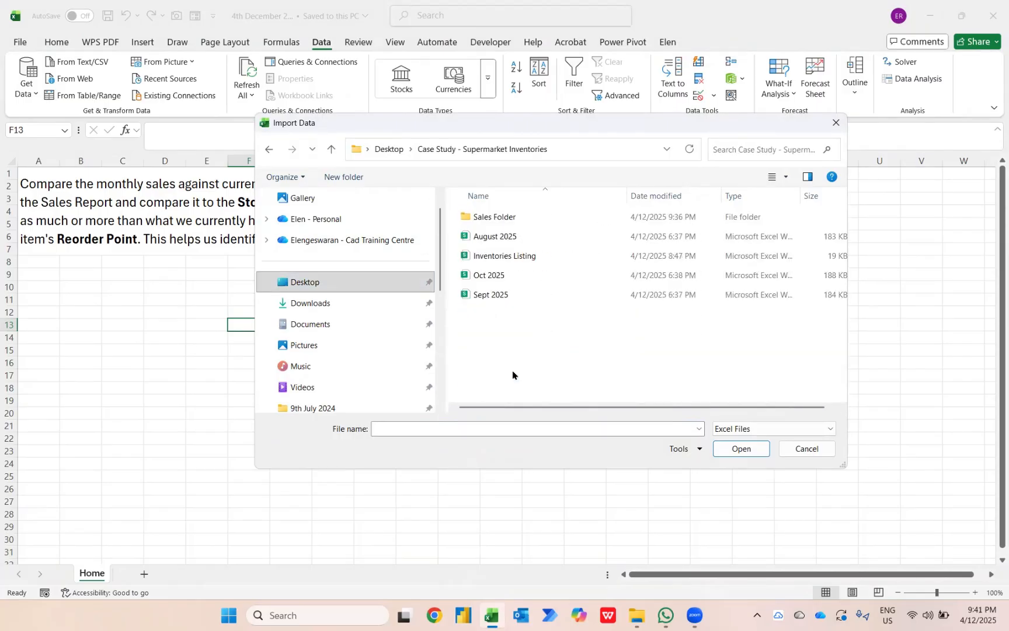
{"action": "left_click", "coordinate": [491, 258]}
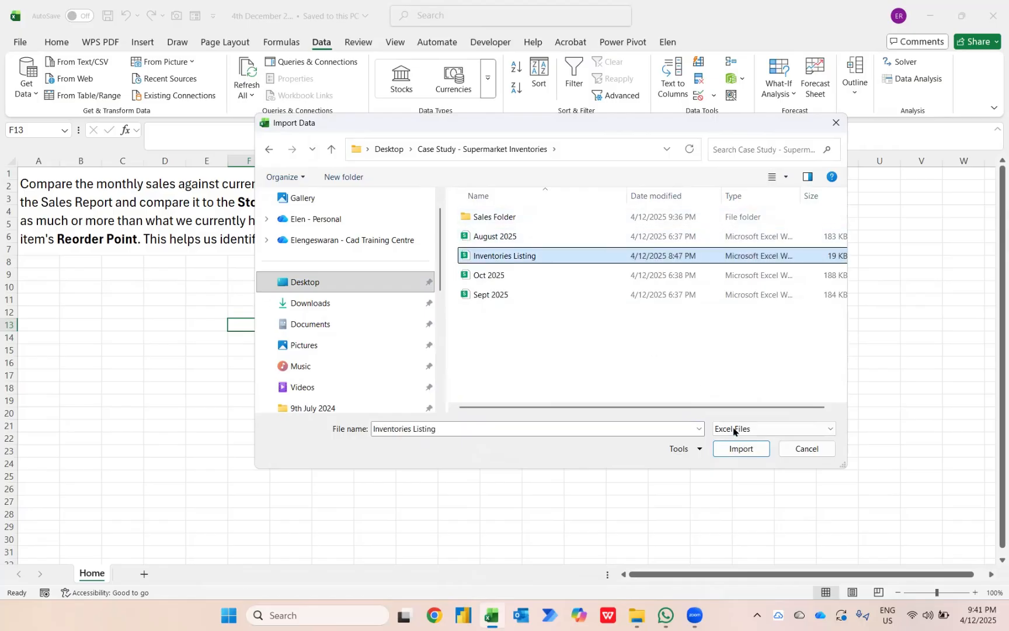
{"action": "left_click", "coordinate": [740, 448]}
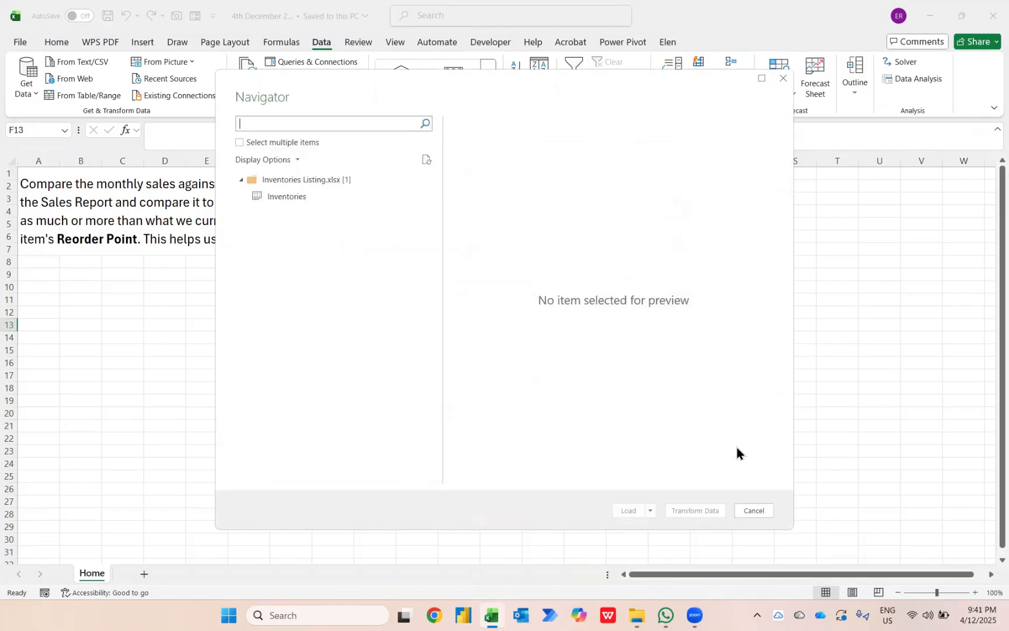
- Load the Inventories sheet as a connection-only query without adding it to the Data Model
{"action": "left_click", "coordinate": [295, 204]}
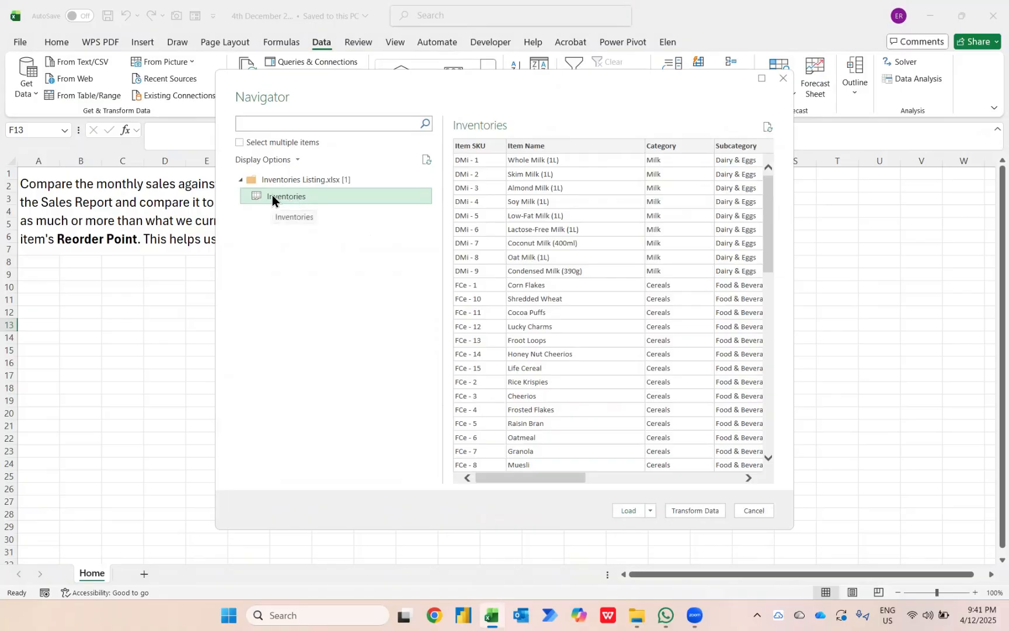
{"action": "left_click", "coordinate": [649, 511]}
{"action": "left_click", "coordinate": [661, 536]}
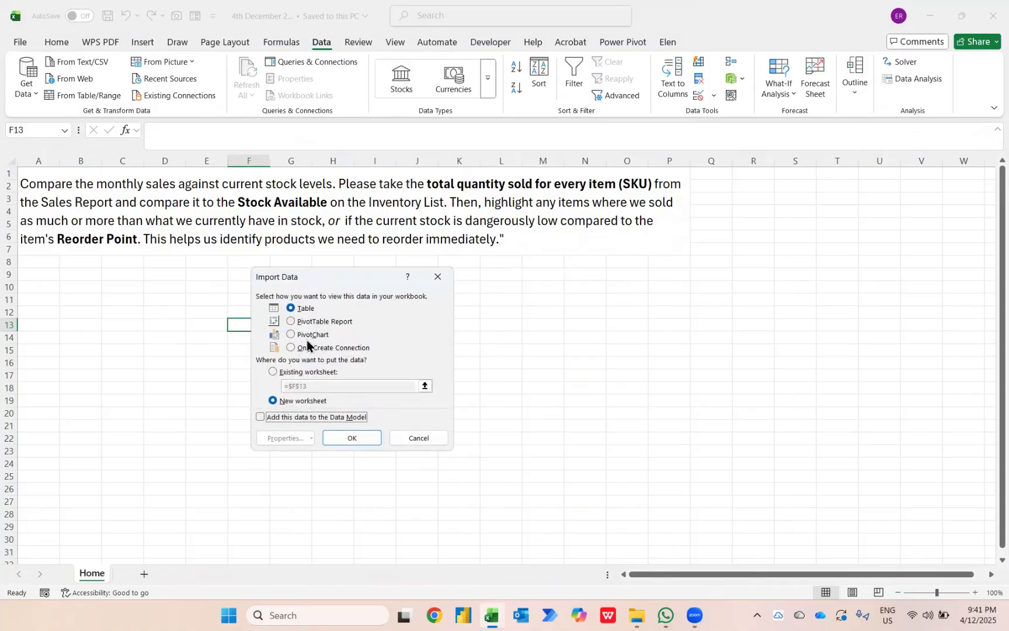
{"action": "left_click", "coordinate": [299, 348]}
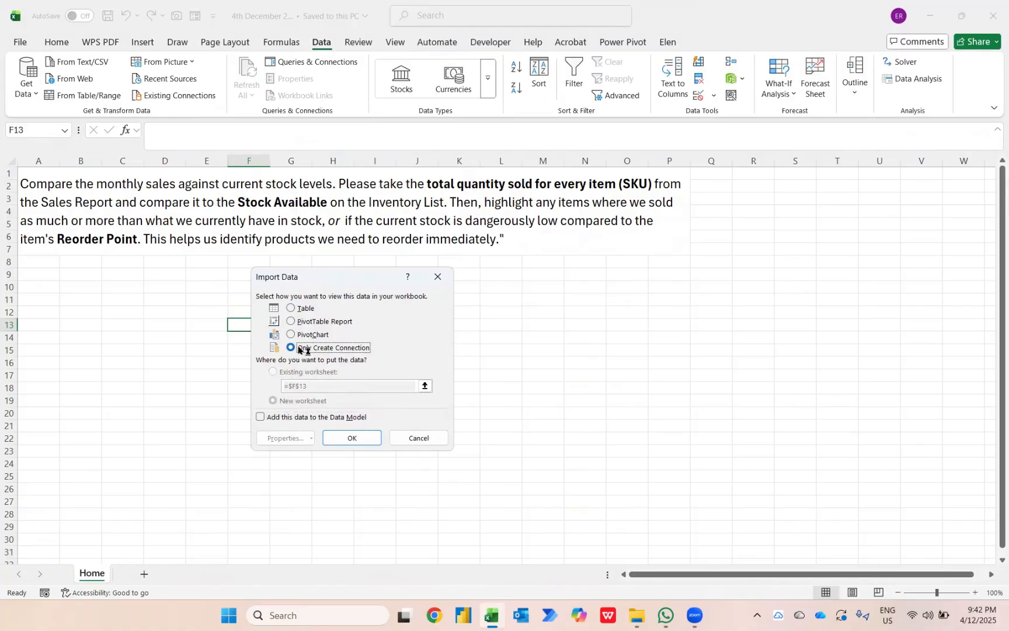
{"action": "left_click", "coordinate": [351, 438]}
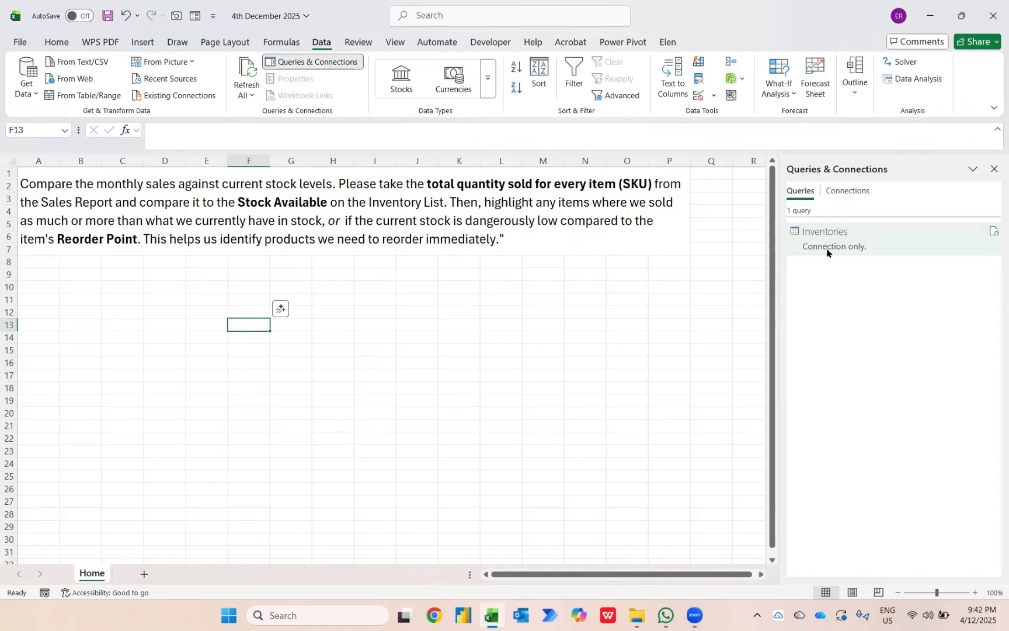
{"action": "mouse_move", "coordinate": [827, 254]}
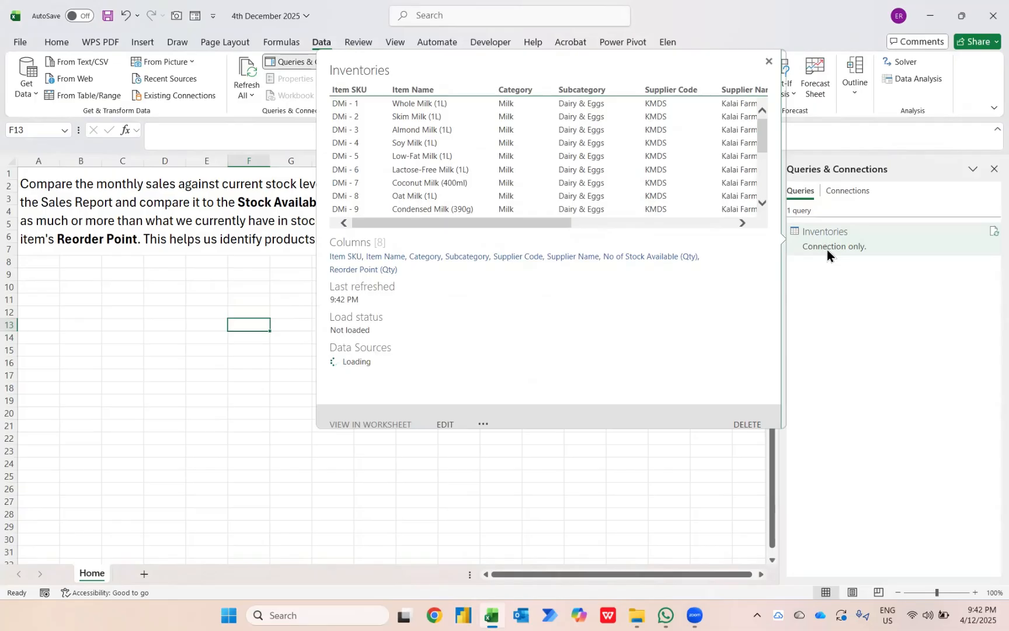
- Switch to File Explorer, move the August 2025 file into Sales Folder and open that folder
{"action": "key", "text": "alt+Tab"}
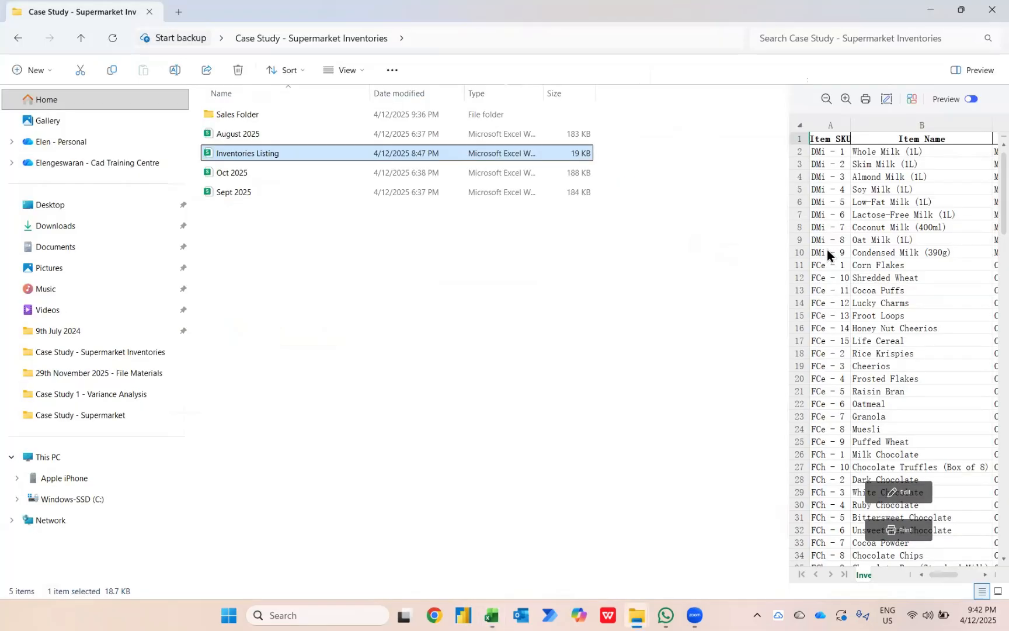
{"action": "left_click", "coordinate": [236, 129]}
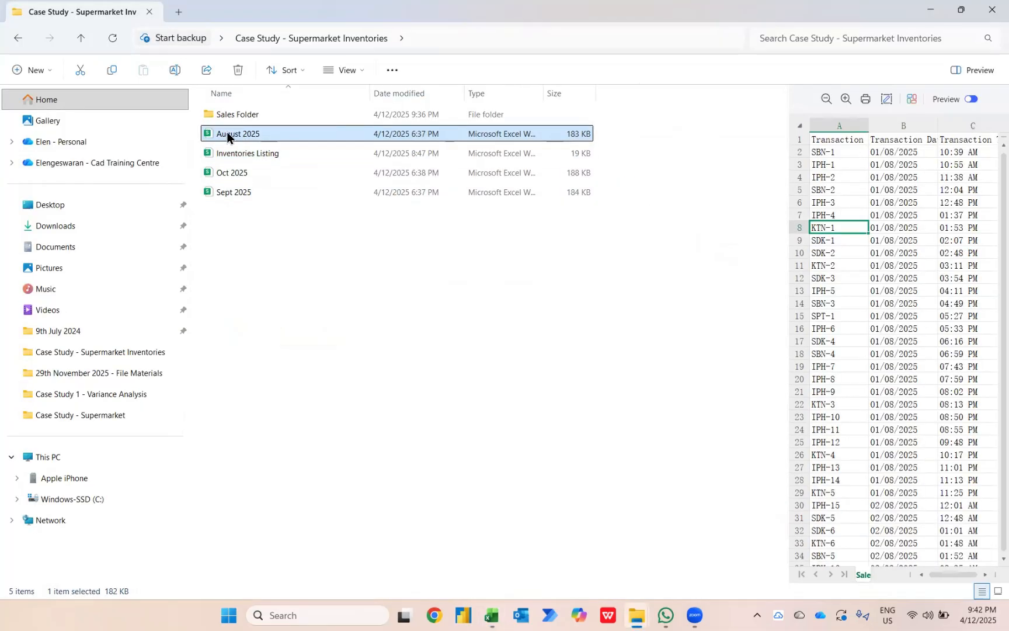
{"action": "left_click_drag", "start_coordinate": [233, 133], "coordinate": [250, 118]}
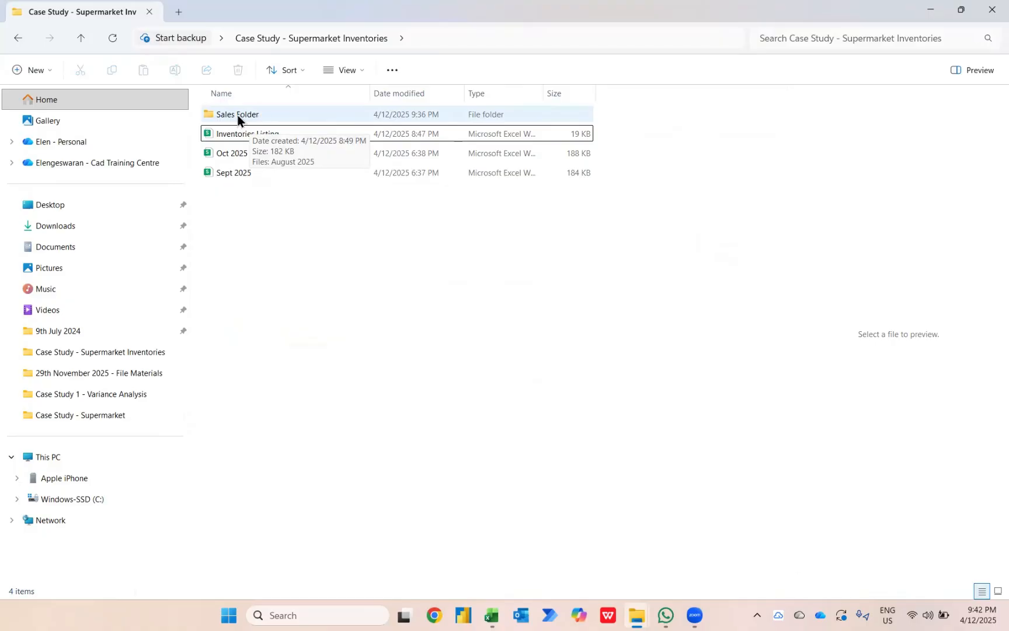
{"action": "double_click", "coordinate": [237, 115]}
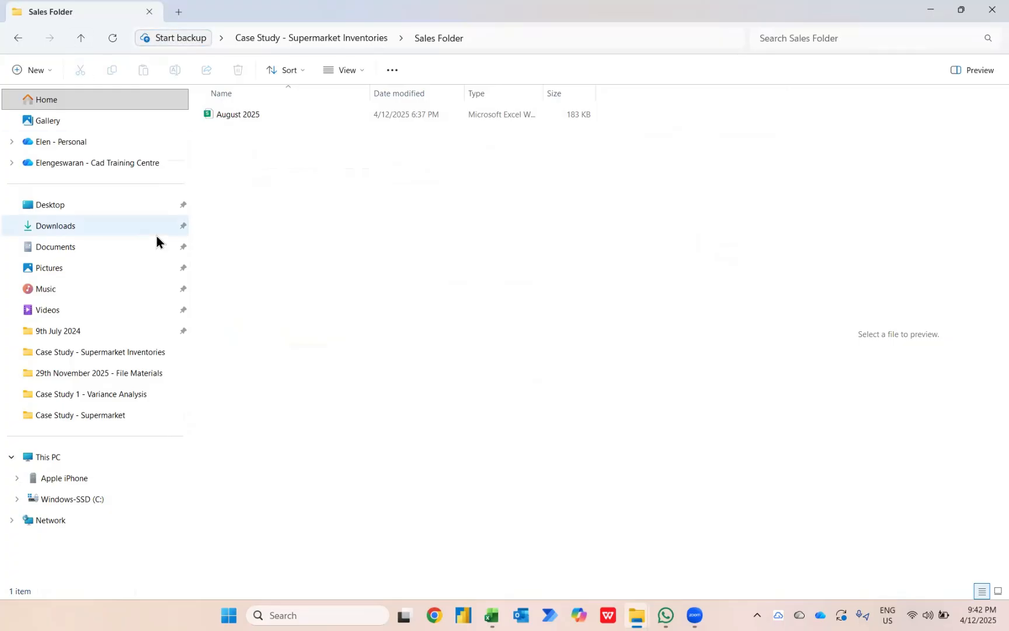
- Switch to the 4th December 2025 workbook in Excel and import data from Sales Folder inside Case Study - Supermarket Inventories as a folder source
{"action": "key", "text": "alt+Tab"}
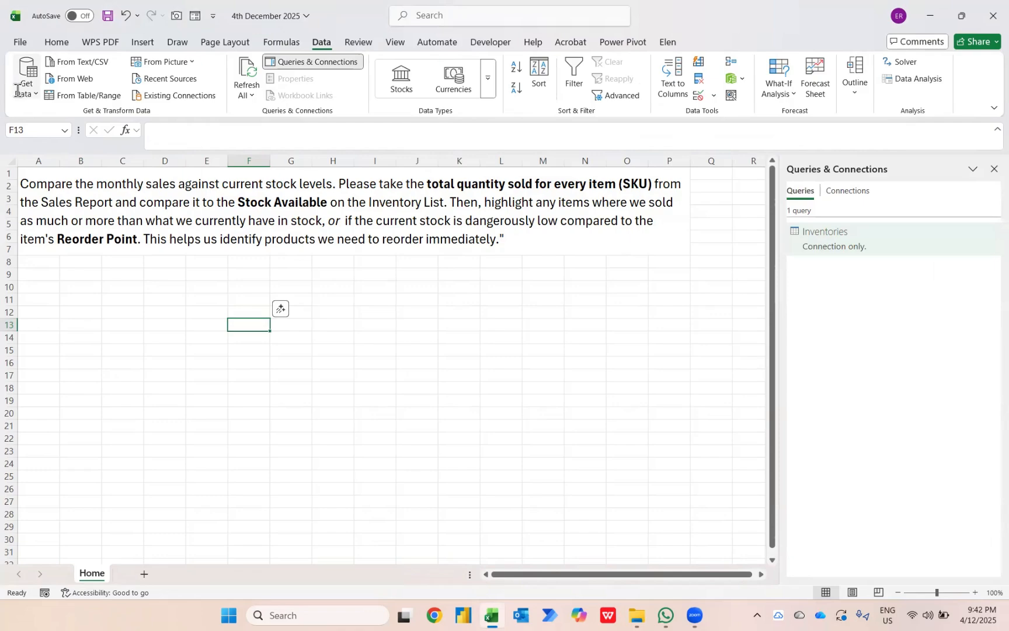
{"action": "left_click", "coordinate": [17, 89]}
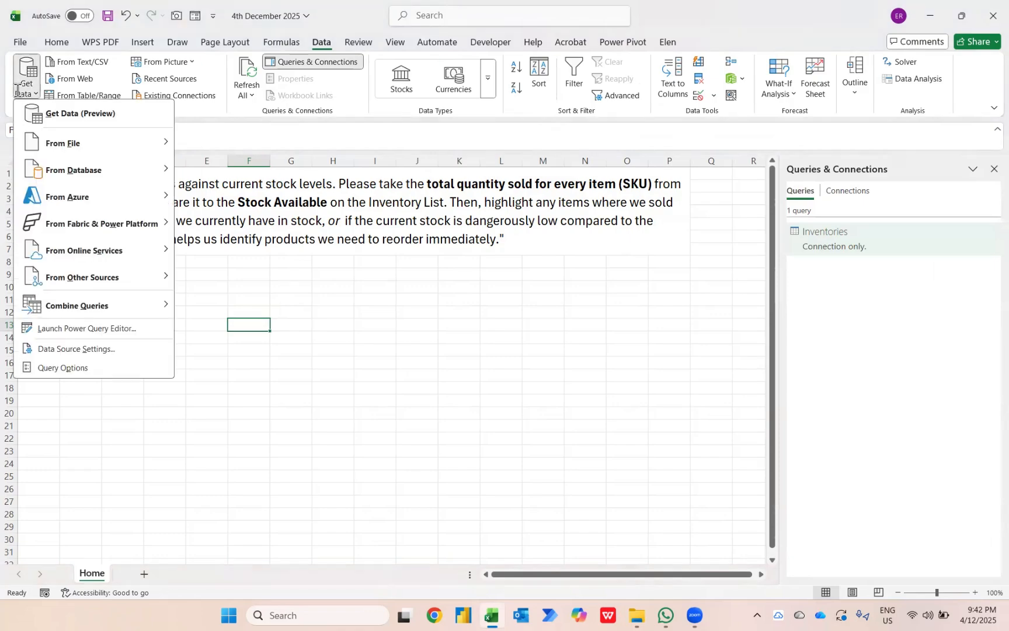
{"action": "mouse_move", "coordinate": [53, 143]}
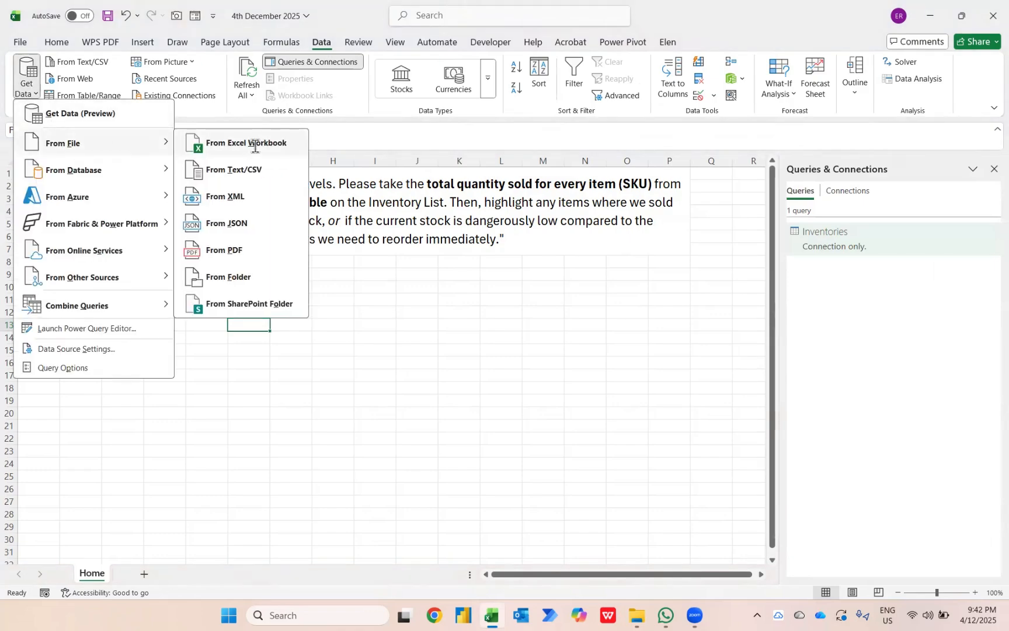
{"action": "left_click", "coordinate": [246, 282]}
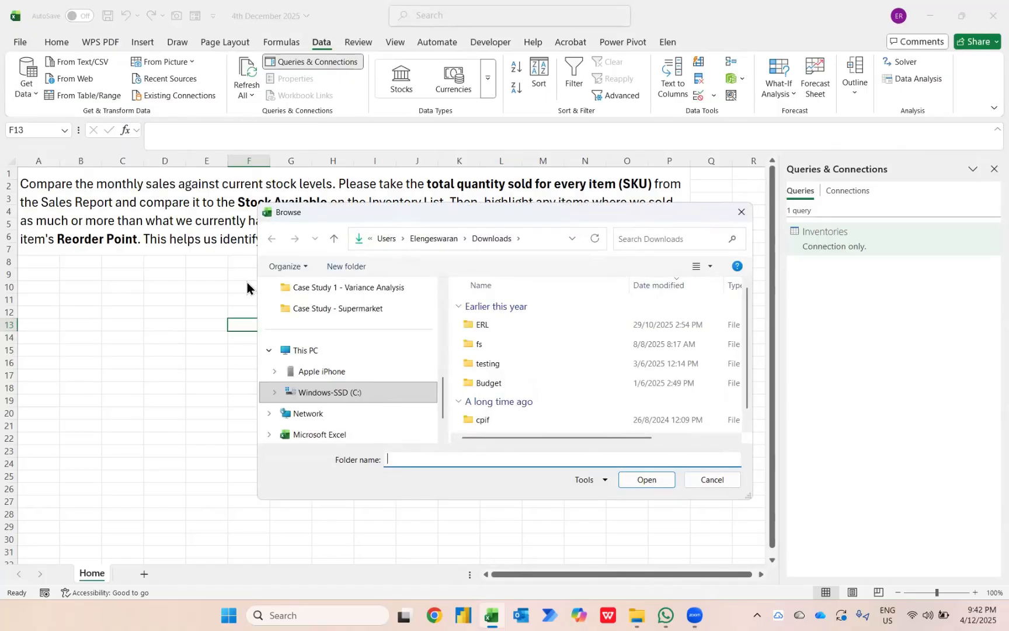
{"action": "scroll", "coordinate": [346, 374], "scroll_direction": "up", "scroll_amount": 5}
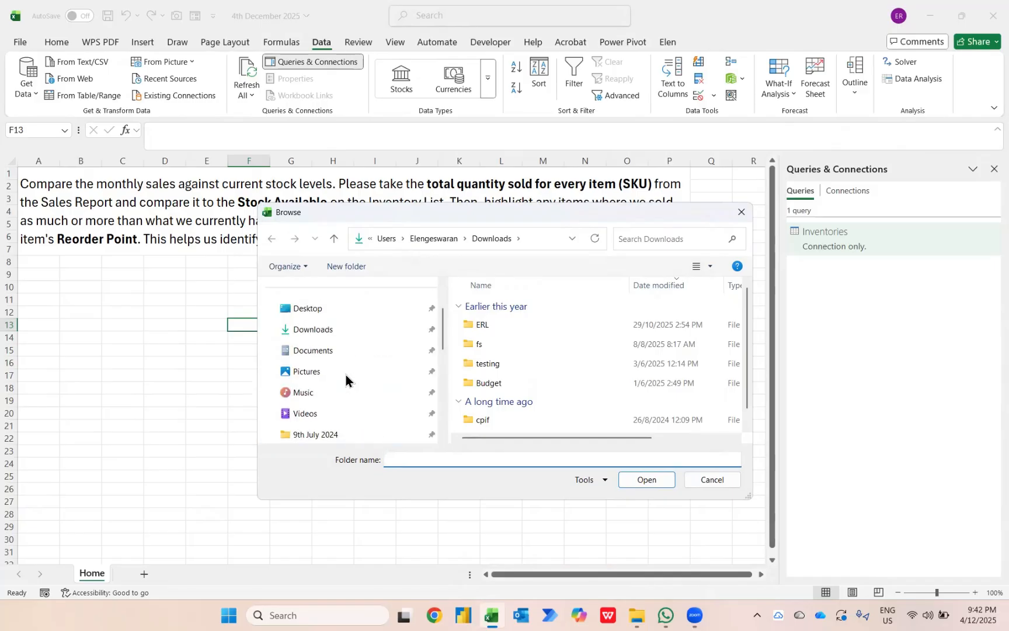
{"action": "left_click", "coordinate": [340, 391]}
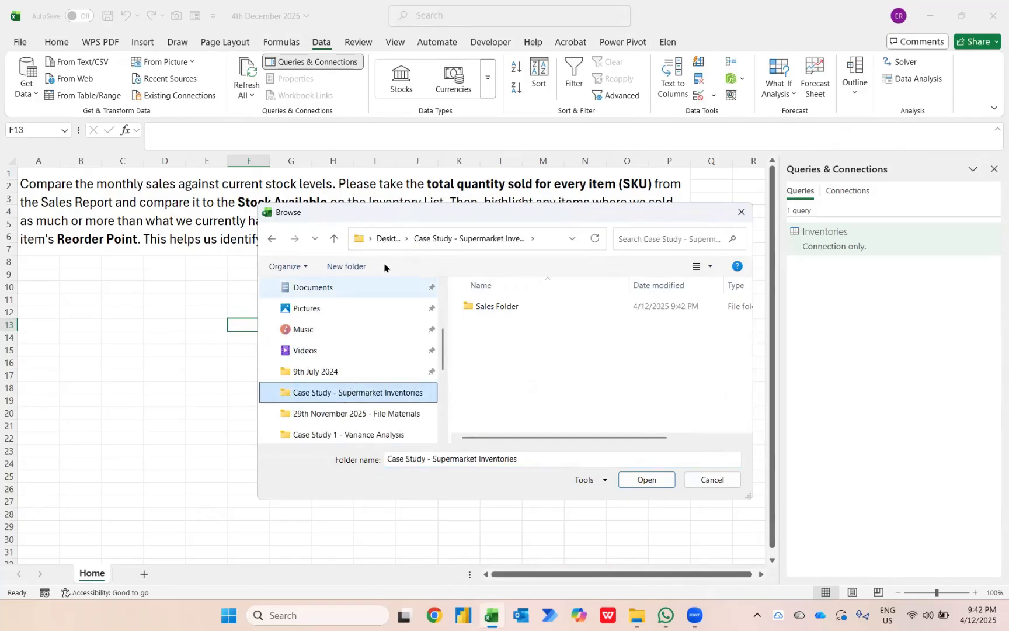
{"action": "left_click", "coordinate": [482, 307]}
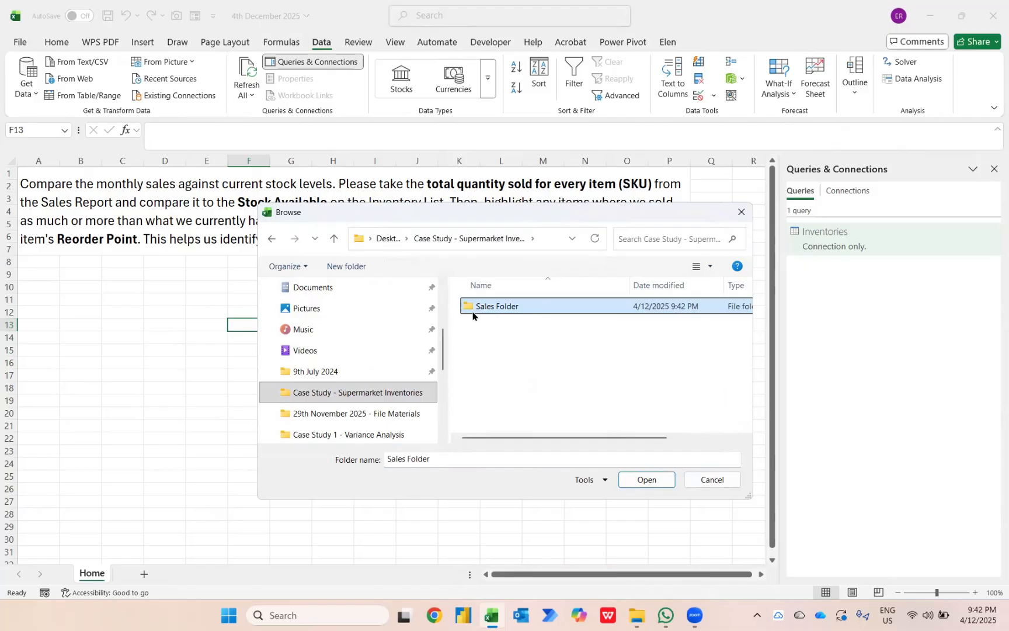
{"action": "double_click", "coordinate": [495, 310]}
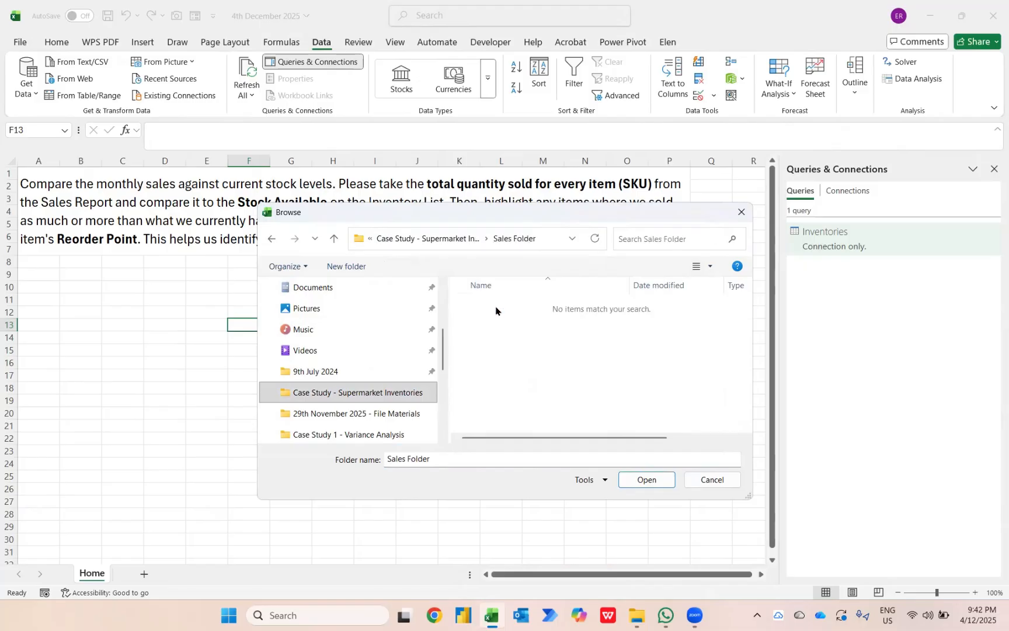
{"action": "left_click", "coordinate": [334, 238]}
{"action": "left_click", "coordinate": [491, 312]}
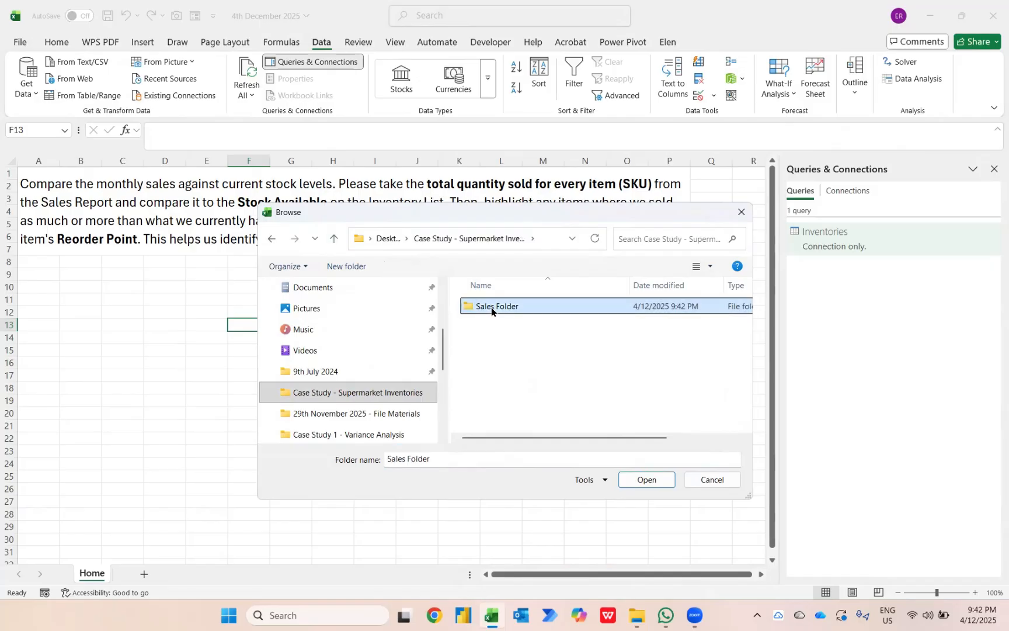
{"action": "left_click", "coordinate": [640, 480]}
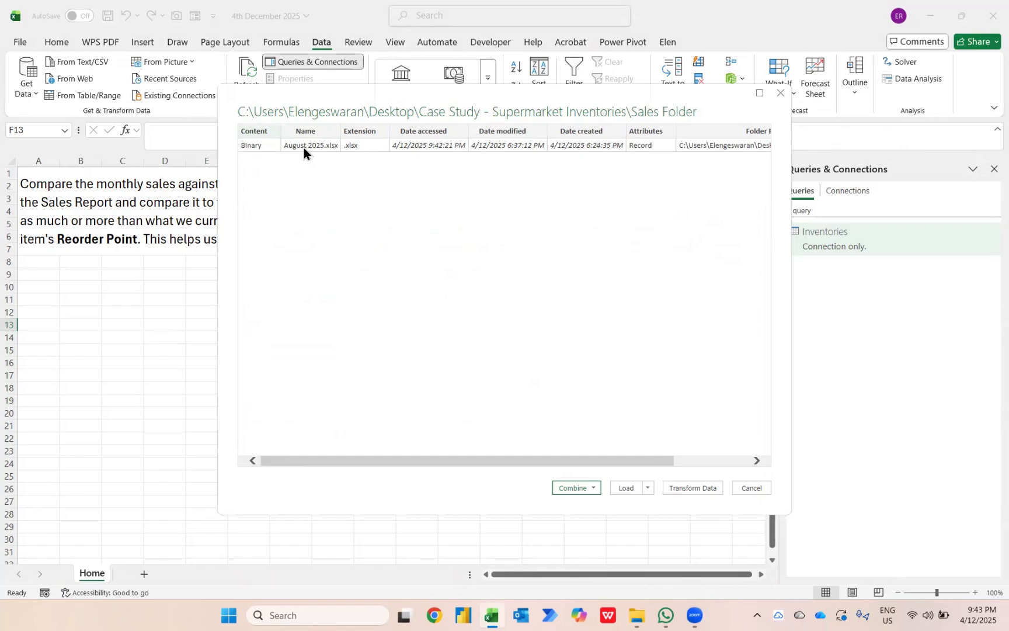
- Combine the folder's files from their Sales sheet and load the result as a connection-only query without adding it to the Data Model
{"action": "left_click", "coordinate": [590, 491]}
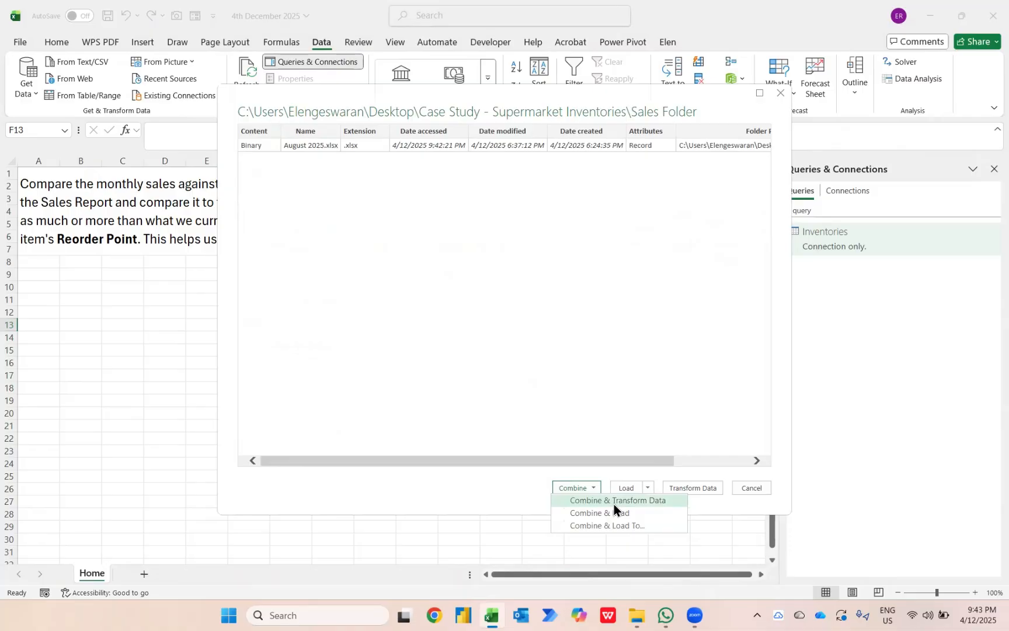
{"action": "left_click", "coordinate": [584, 528]}
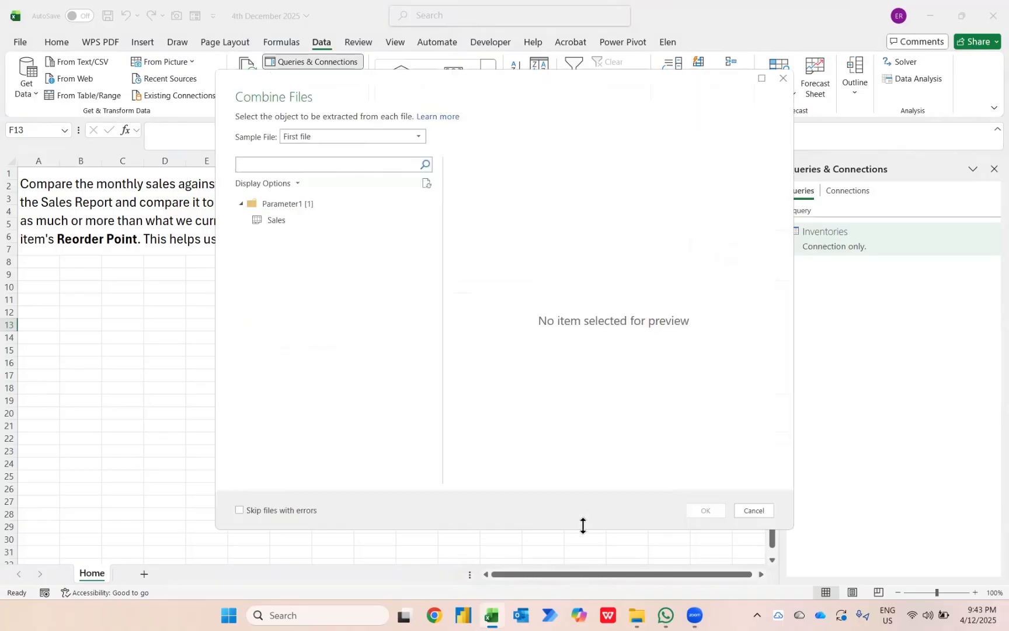
{"action": "left_click", "coordinate": [270, 220]}
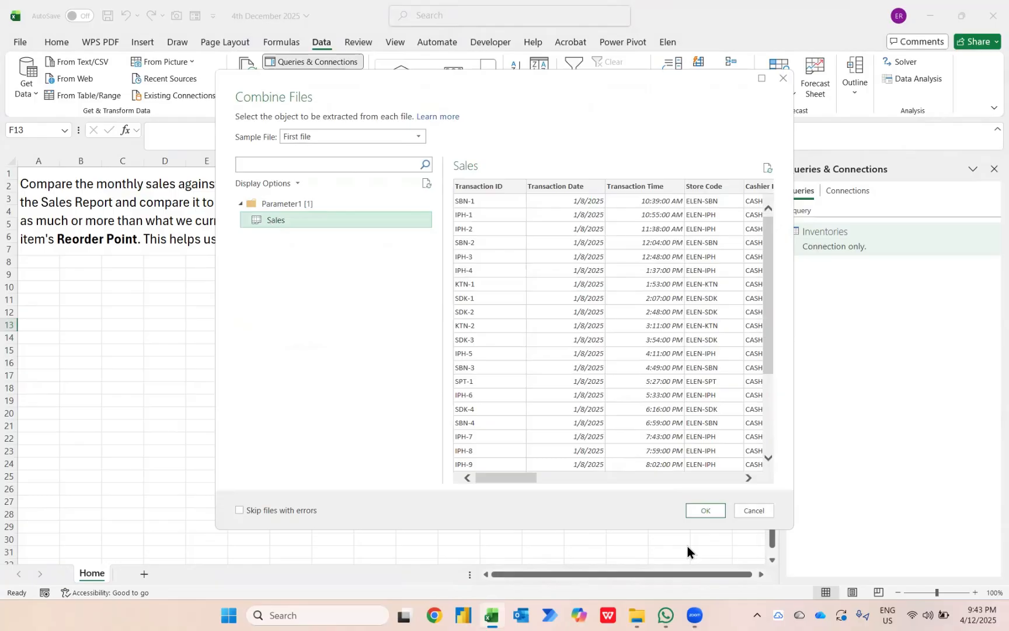
{"action": "left_click", "coordinate": [706, 510]}
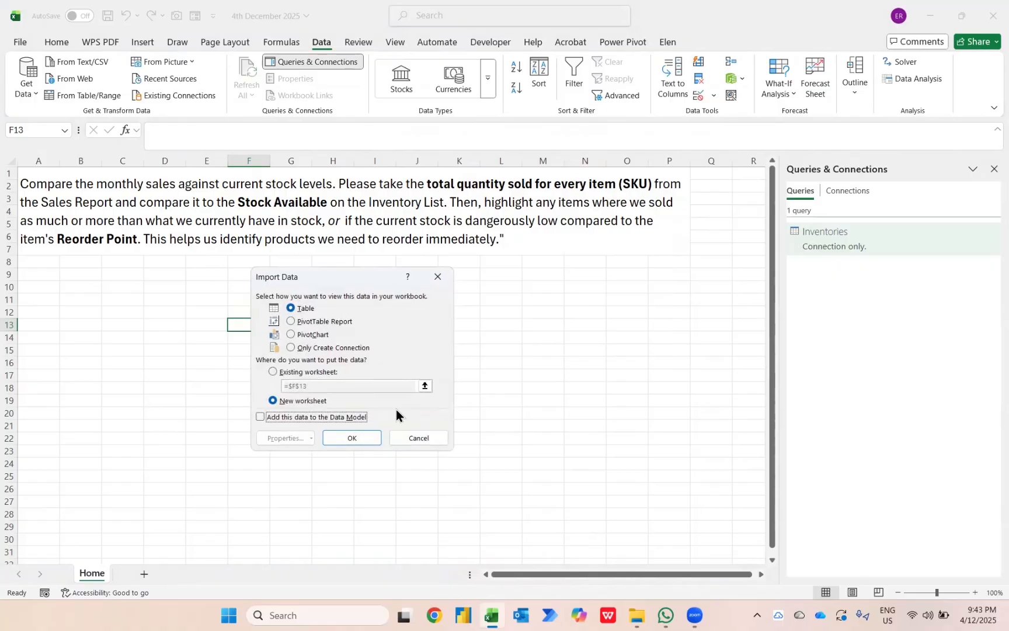
{"action": "left_click", "coordinate": [301, 348]}
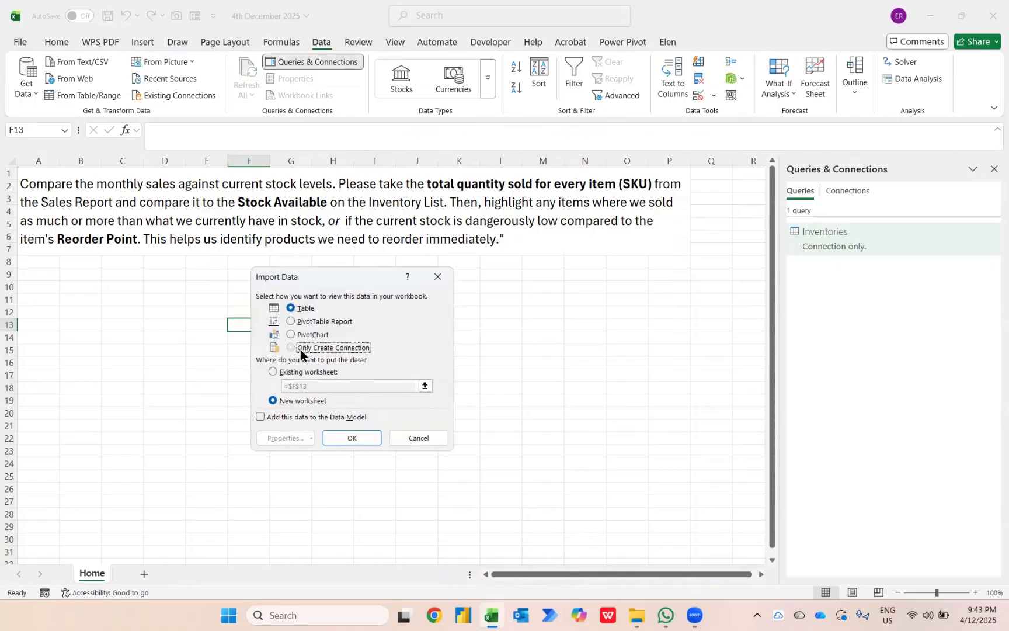
{"action": "left_click", "coordinate": [352, 438]}
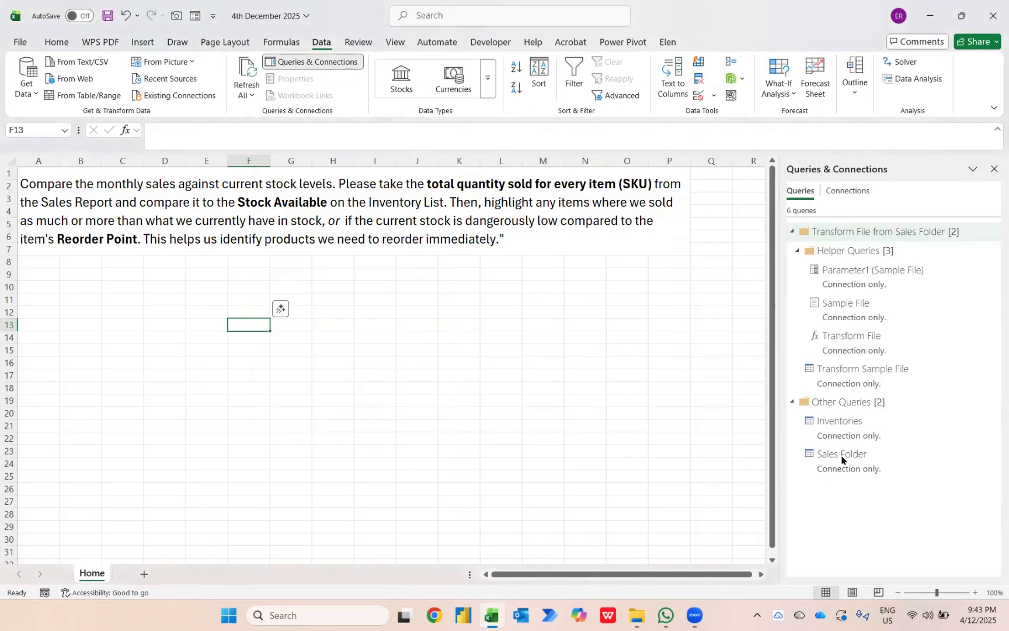
- Preview the Sales Folder query, close the list of queries and connections, and display it again
{"action": "mouse_move", "coordinate": [844, 478]}
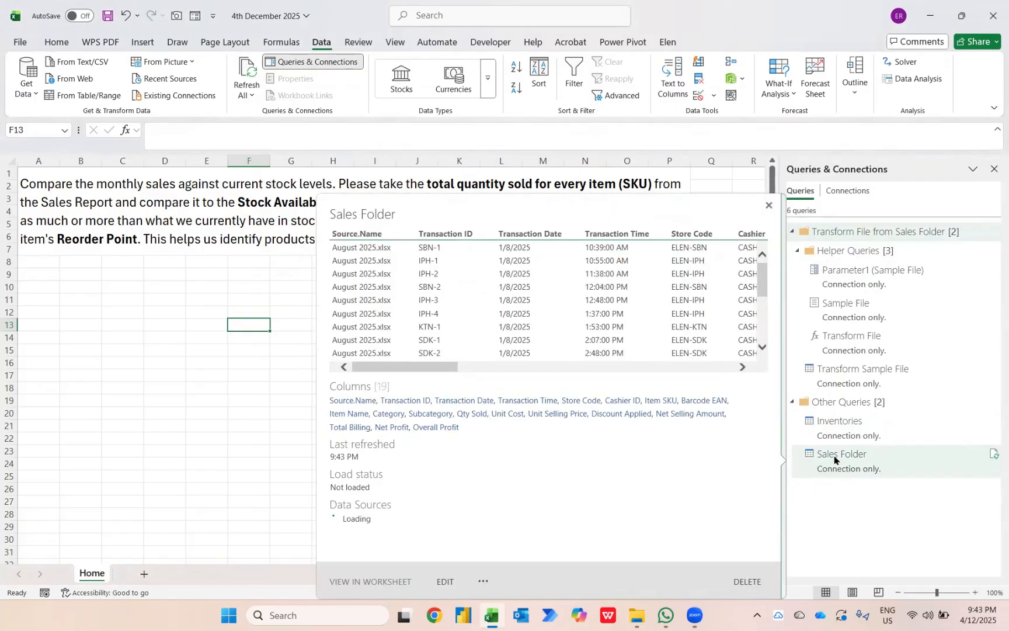
{"action": "right_click", "coordinate": [834, 459]}
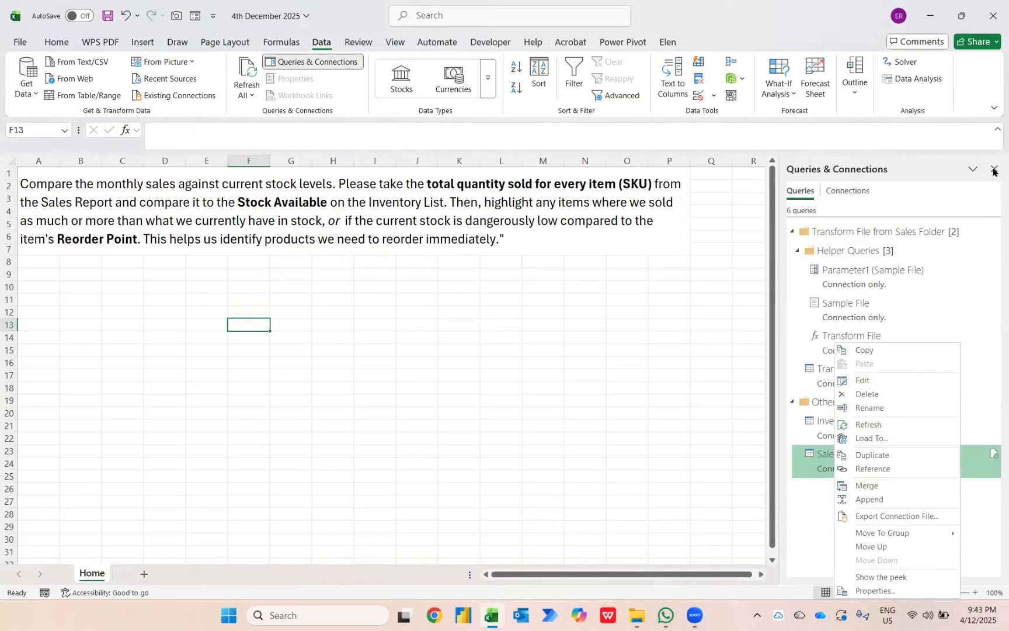
{"action": "left_click", "coordinate": [993, 169]}
{"action": "left_click", "coordinate": [993, 169]}
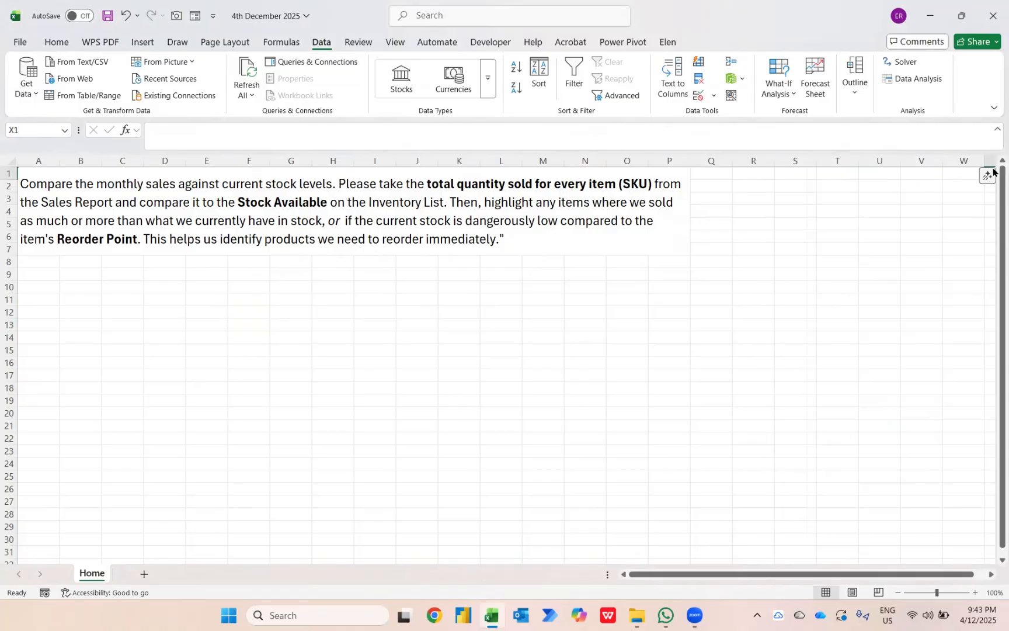
{"action": "left_click", "coordinate": [148, 296]}
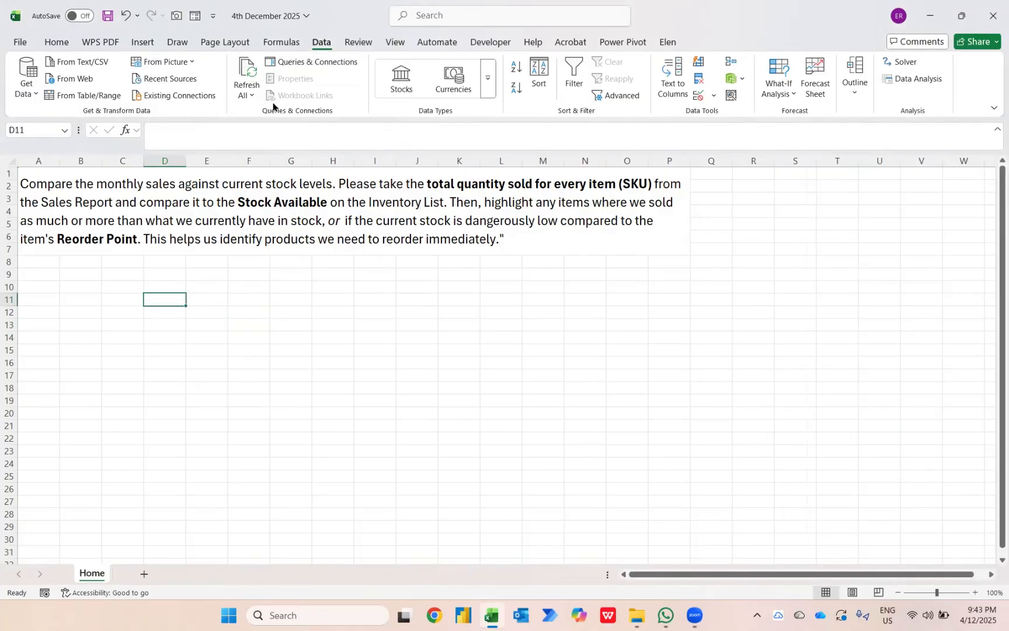
{"action": "left_click", "coordinate": [295, 63]}
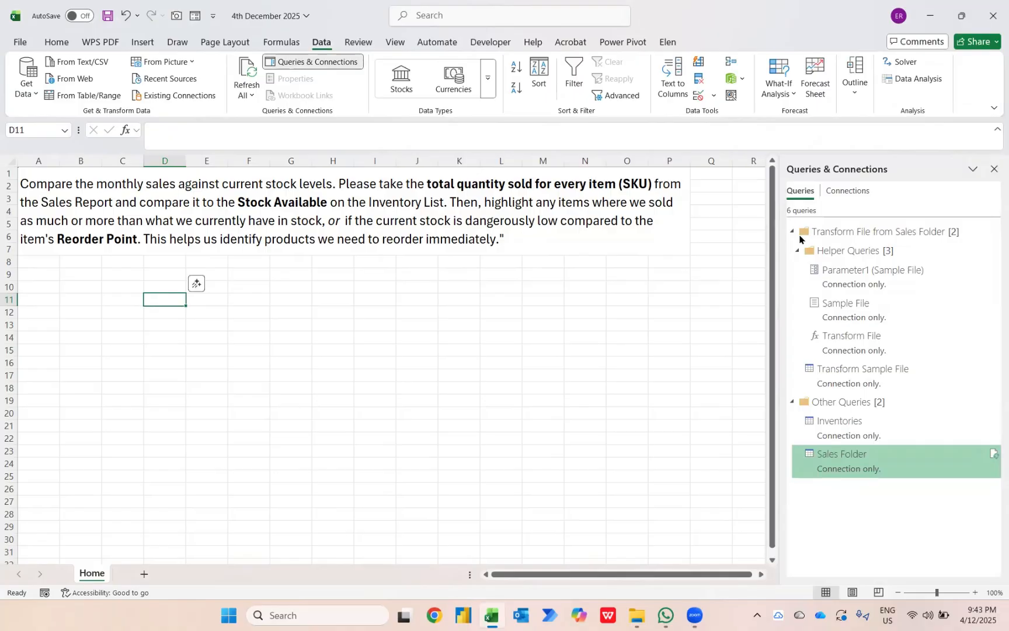
{"action": "left_click", "coordinate": [993, 169]}
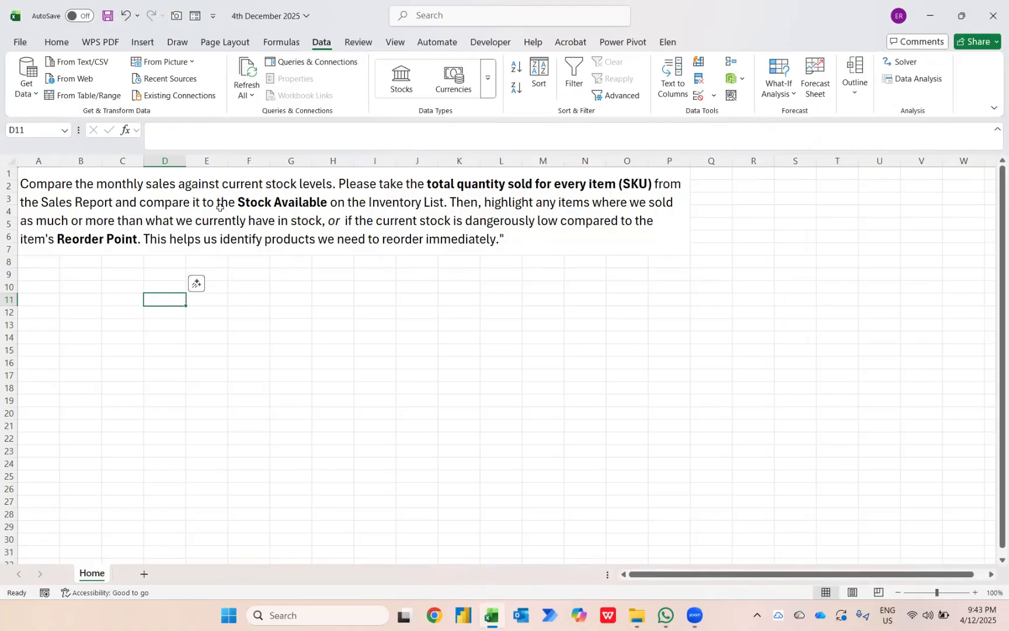
{"action": "left_click", "coordinate": [289, 69]}
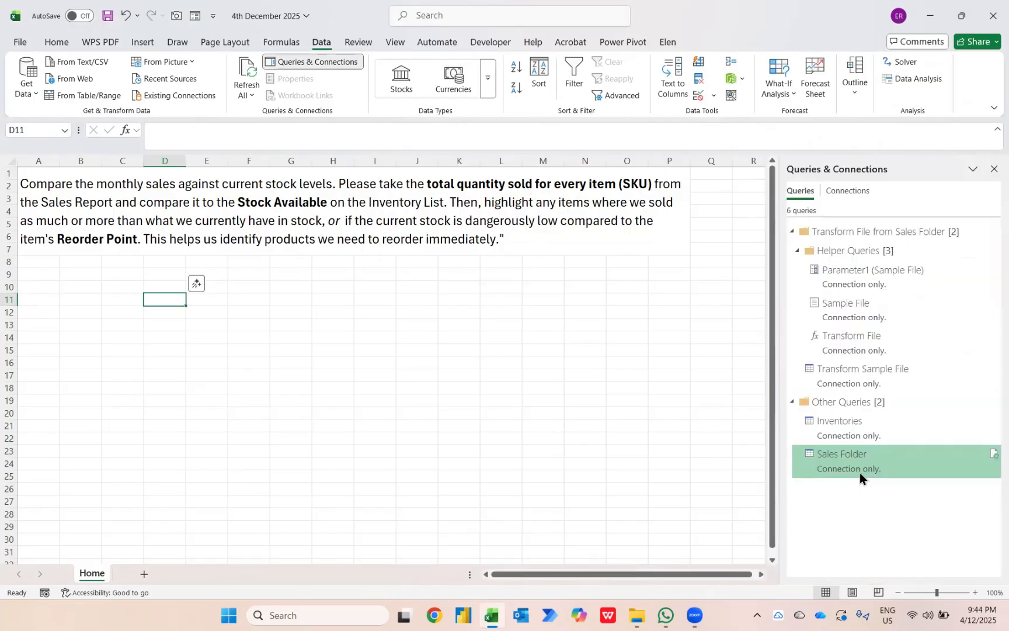
- Open the Sales Folder query in the Power Query Editor, look over the Inventories query and return to Sales Folder
{"action": "right_click", "coordinate": [849, 460]}
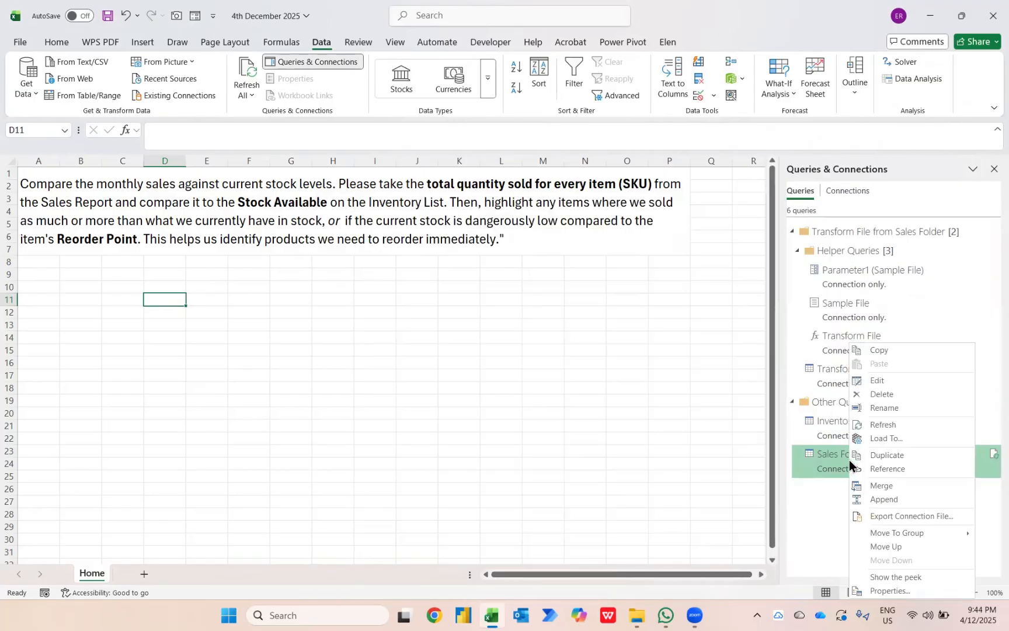
{"action": "left_click", "coordinate": [889, 385]}
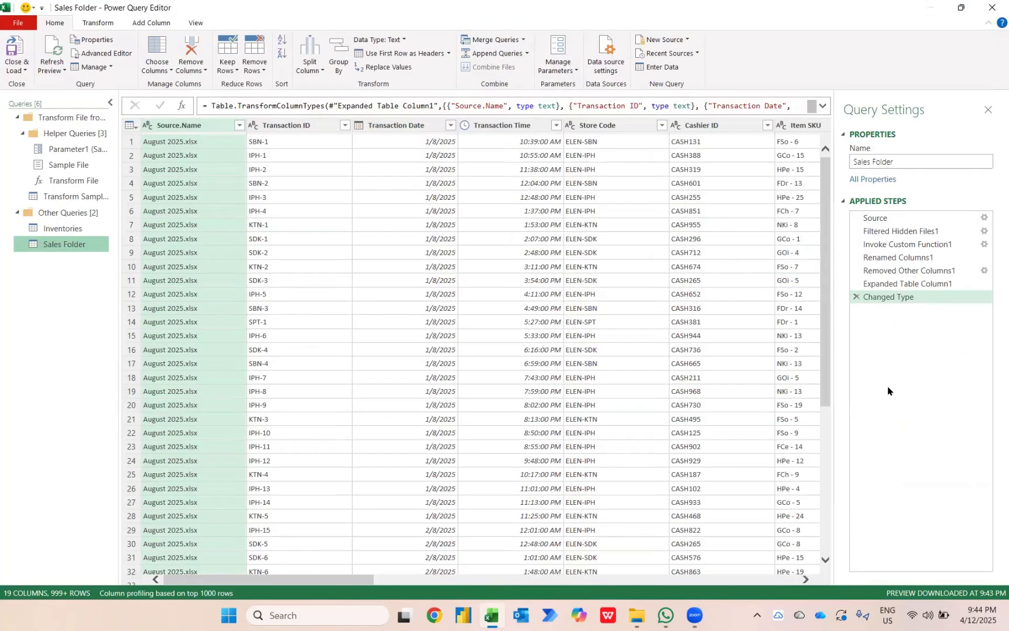
{"action": "left_click", "coordinate": [64, 234]}
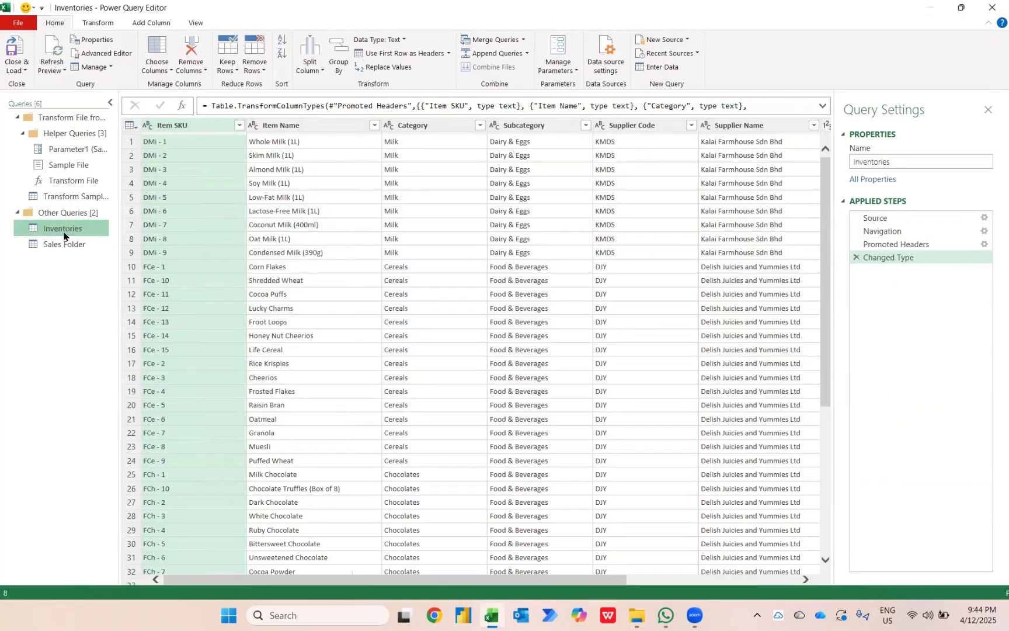
{"action": "left_click", "coordinate": [52, 249]}
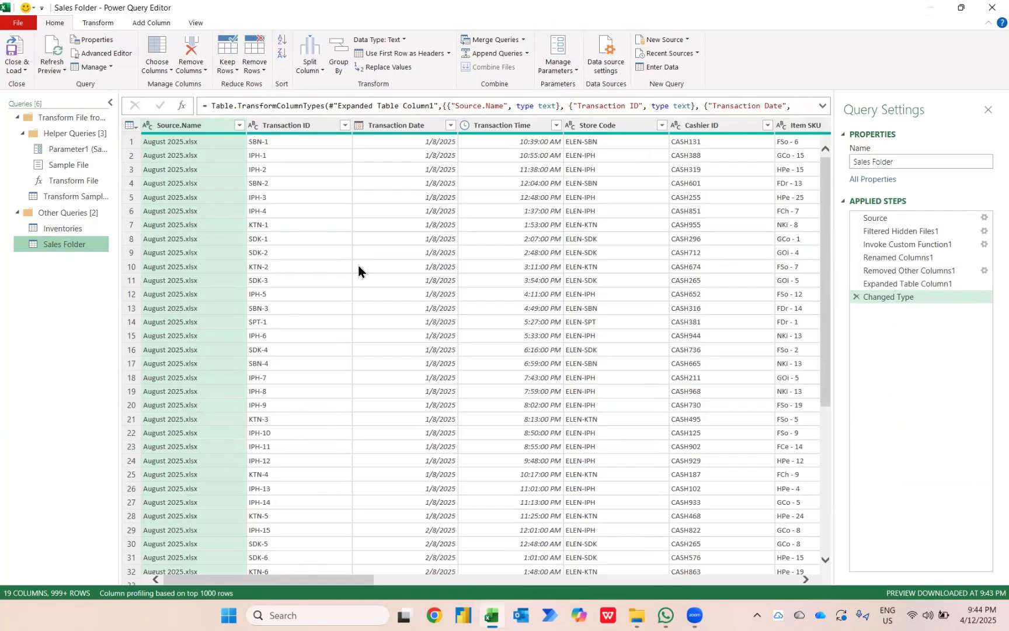
- Start an advanced Group By on the Sales Folder query, grouping by Item SKU and Item Name
{"action": "left_click", "coordinate": [336, 75]}
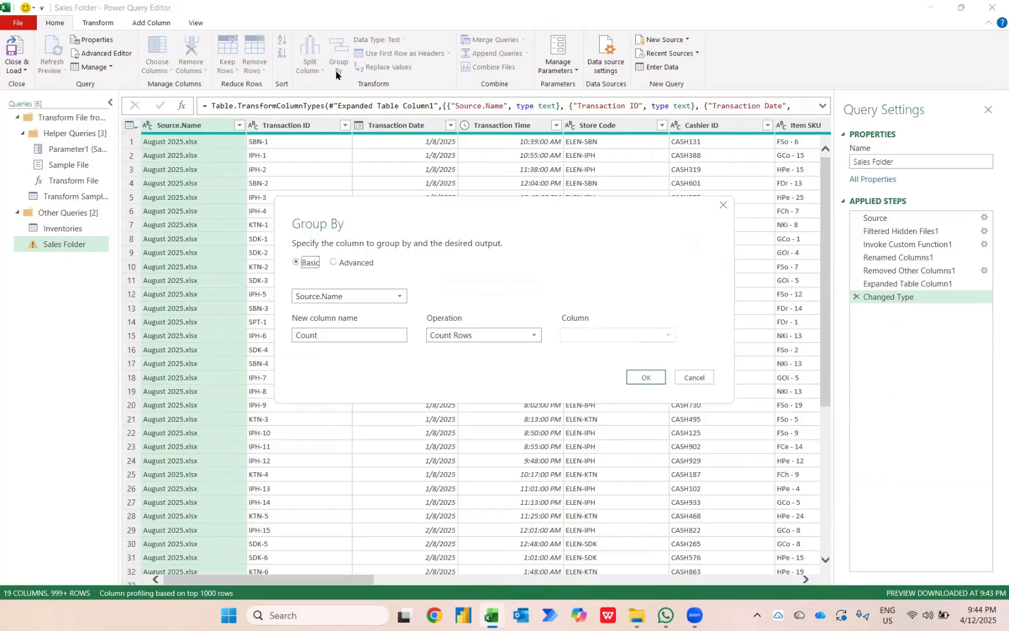
{"action": "left_click", "coordinate": [358, 263]}
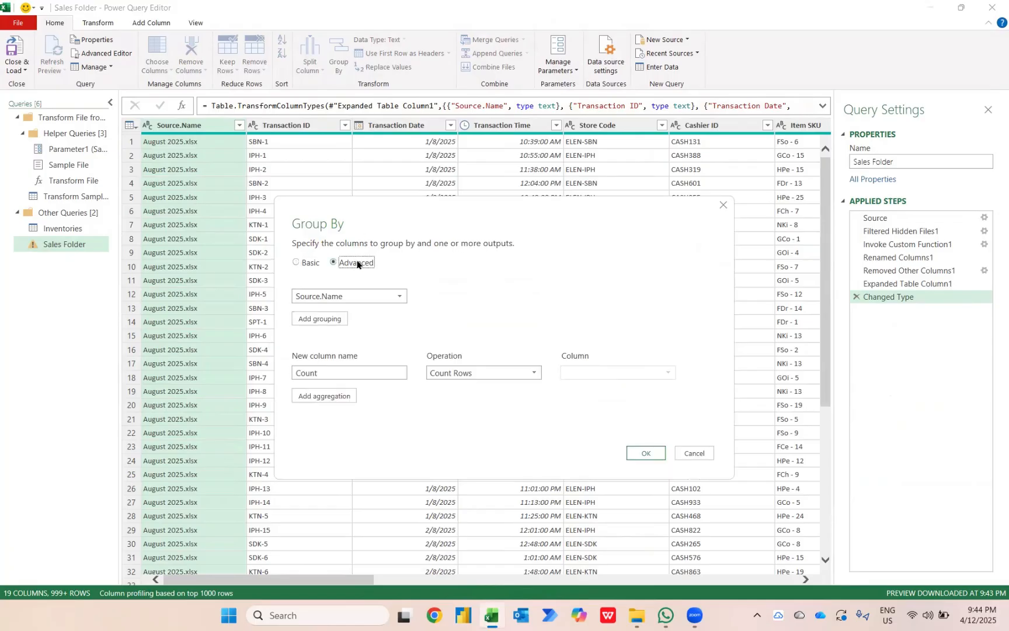
{"action": "left_click", "coordinate": [351, 297]}
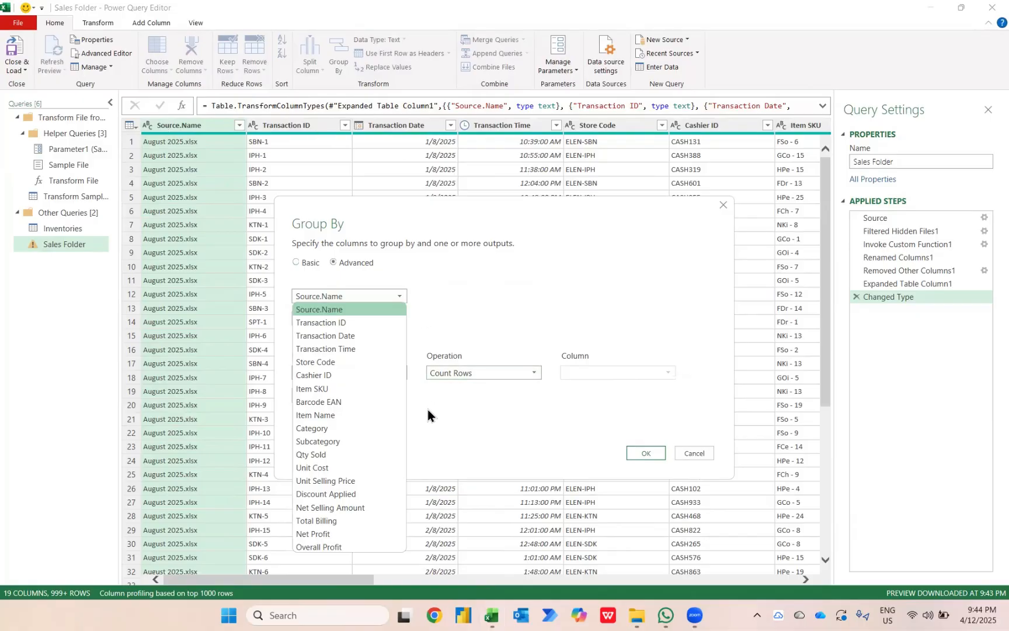
{"action": "left_click", "coordinate": [316, 390]}
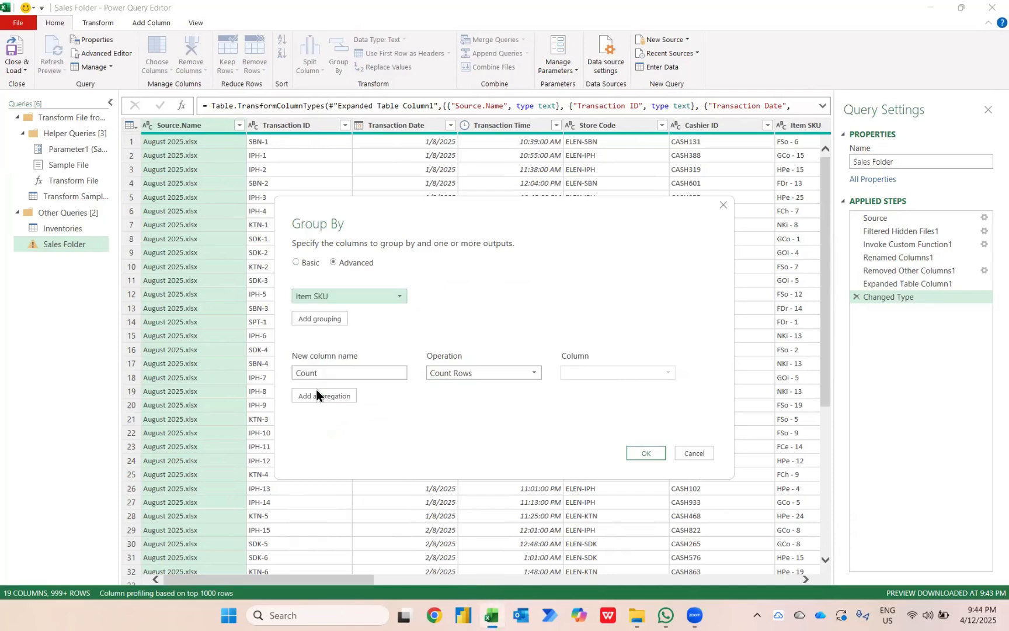
{"action": "left_click", "coordinate": [315, 318]}
{"action": "left_click", "coordinate": [349, 316]}
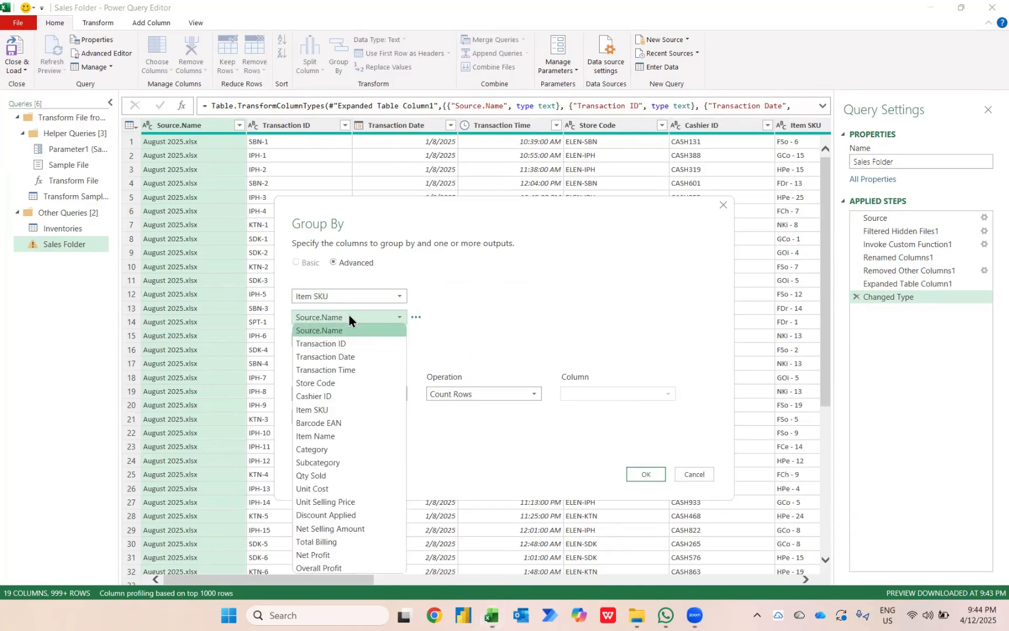
{"action": "left_click", "coordinate": [319, 437]}
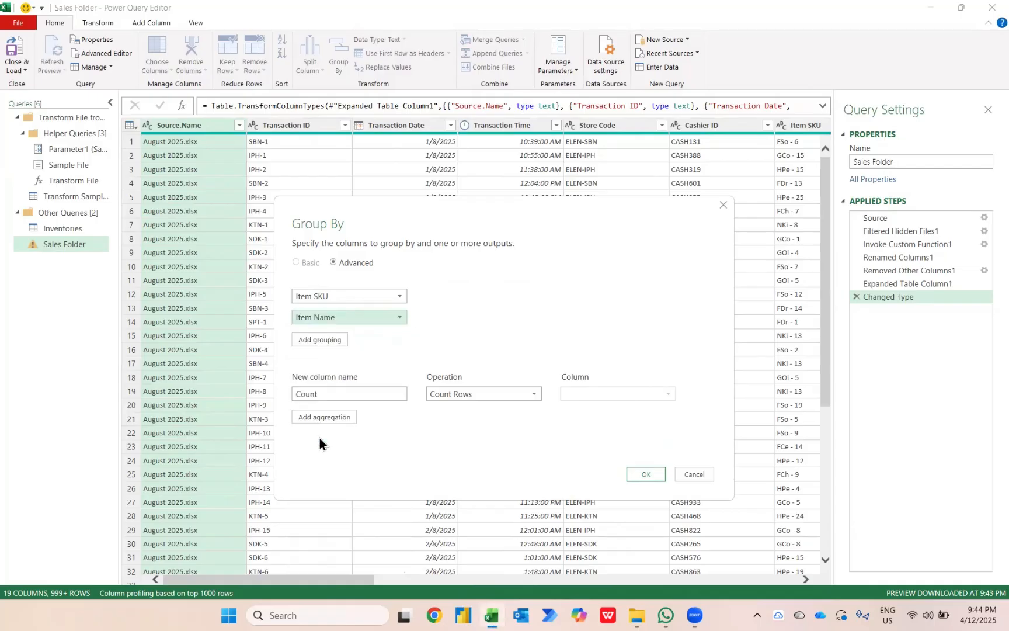
- Aggregate the grouping as the sum of Qty Sold in a new column named Total Sales and apply it
{"action": "left_click", "coordinate": [457, 391]}
{"action": "left_click", "coordinate": [447, 405]}
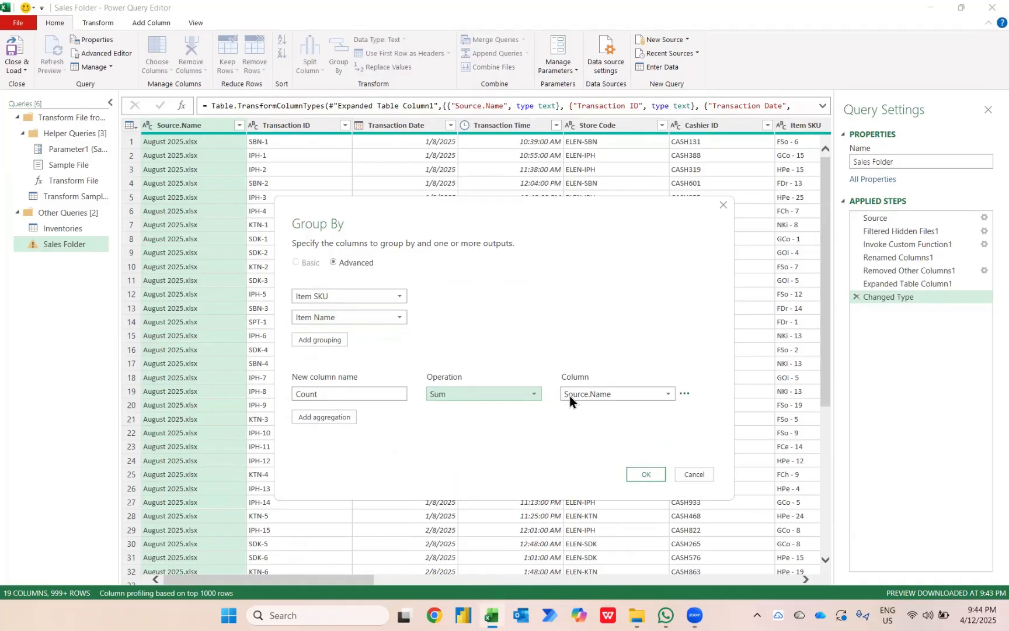
{"action": "left_click", "coordinate": [581, 393]}
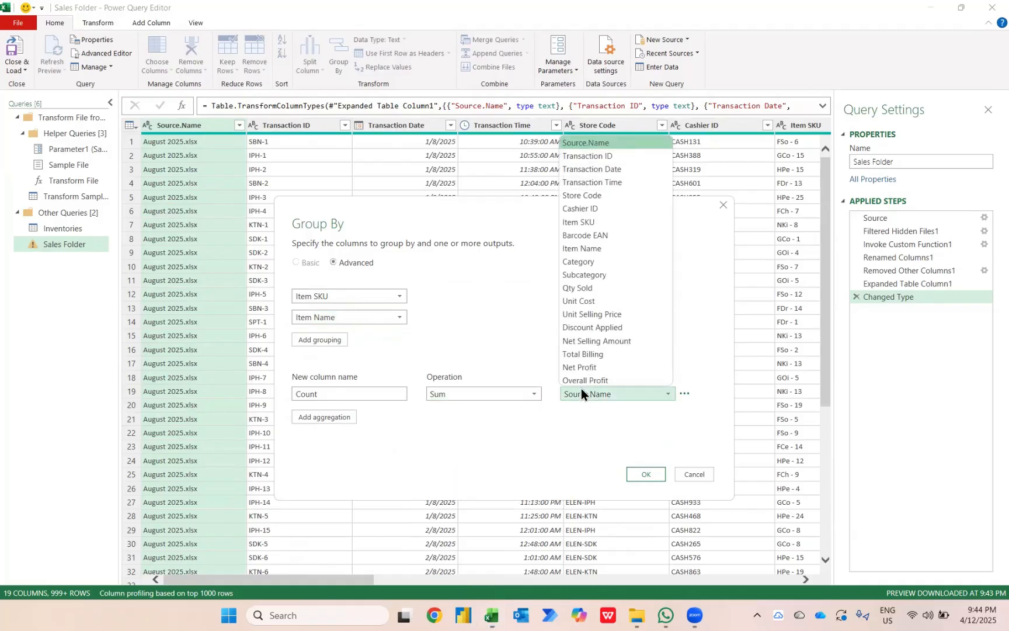
{"action": "left_click", "coordinate": [576, 287]}
{"action": "left_click_drag", "start_coordinate": [365, 393], "coordinate": [288, 397]}
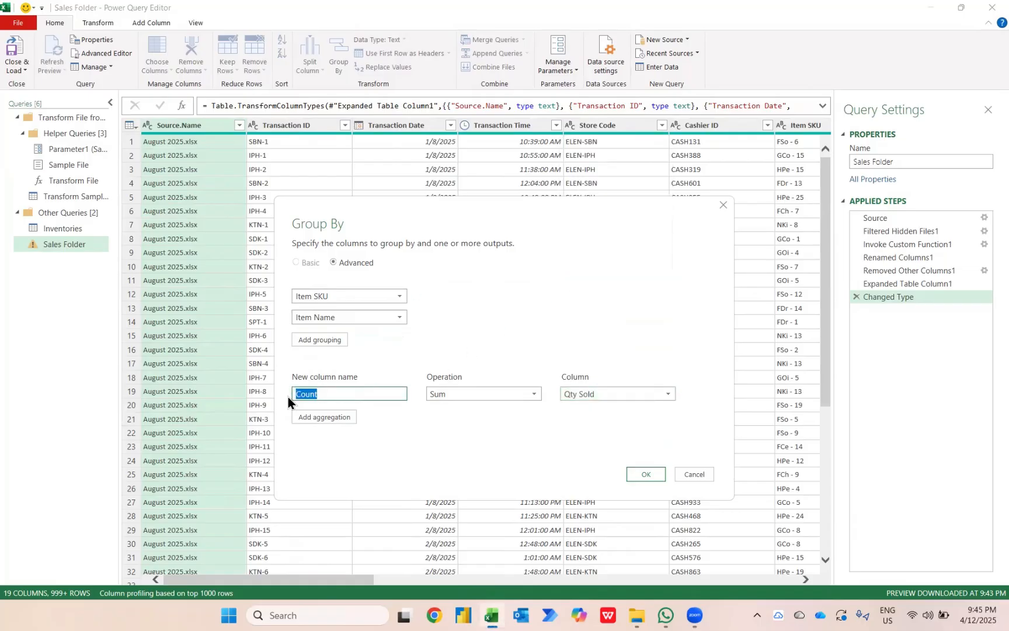
{"action": "type", "text": "Total"}
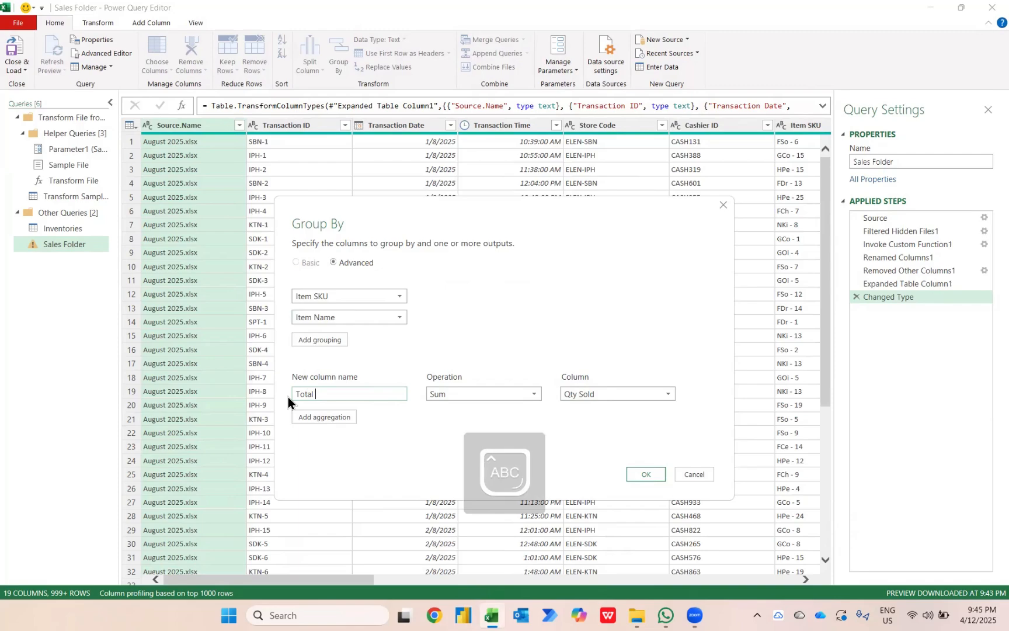
{"action": "type", "text": " Sales"}
{"action": "left_click", "coordinate": [642, 476]}
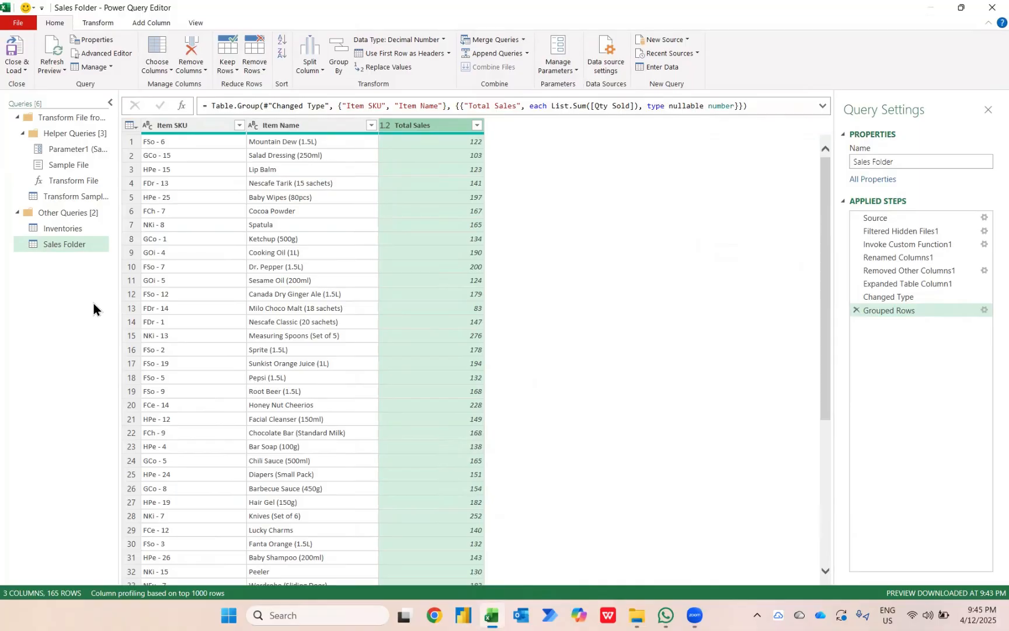
- Close and load the grouped query back to the workbook, and preview the Sales Folder query
{"action": "left_click", "coordinate": [22, 53]}
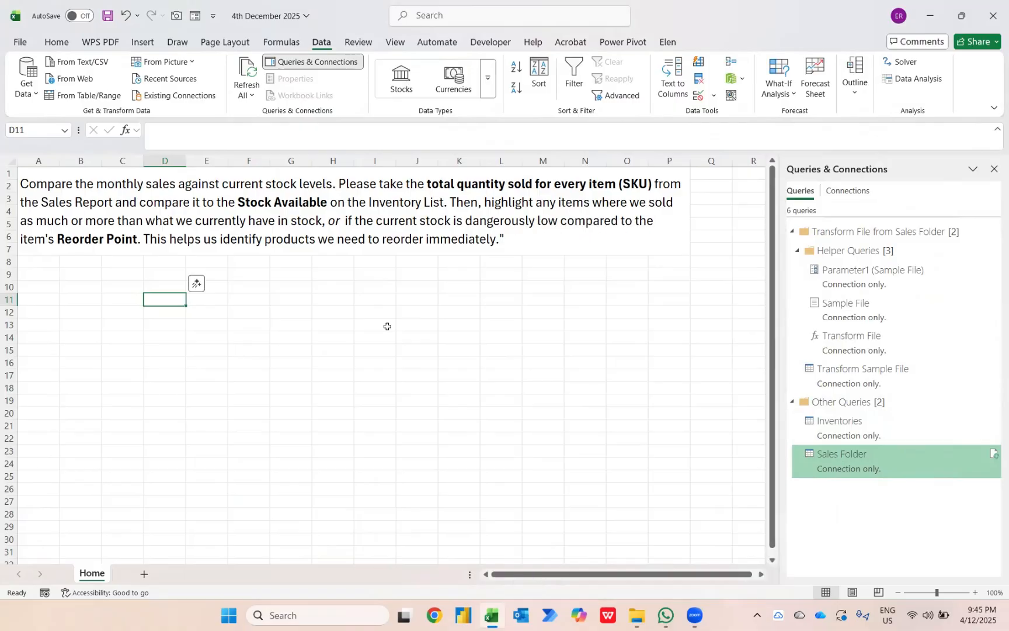
{"action": "mouse_move", "coordinate": [813, 470]}
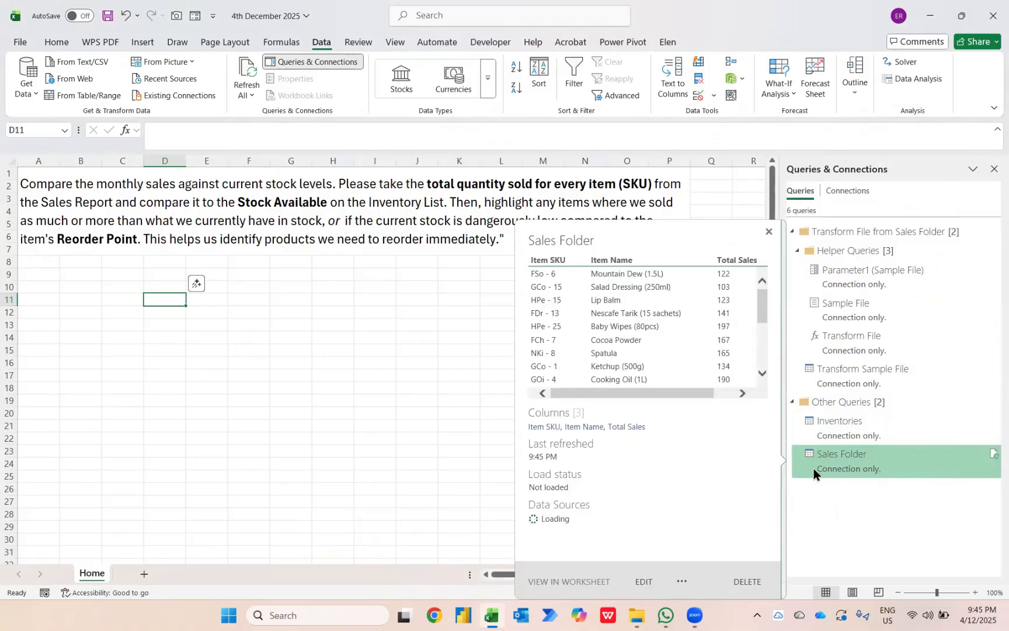
{"action": "mouse_move", "coordinate": [846, 421]}
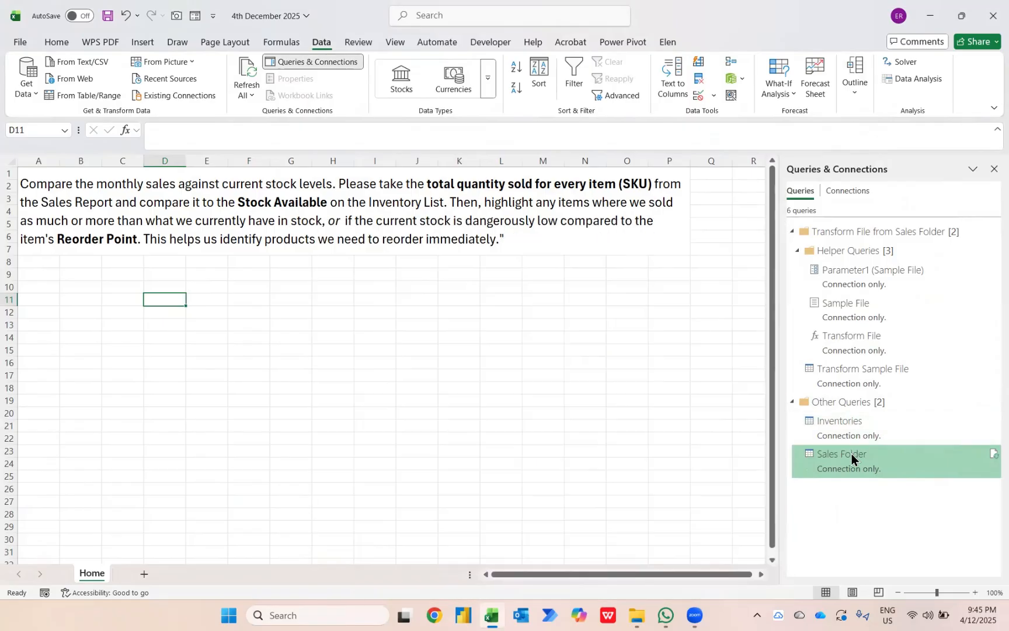
- Merge Inventories with Sales Folder into a new query, matching on Item SKU with a Left Outer join
{"action": "left_click", "coordinate": [25, 87]}
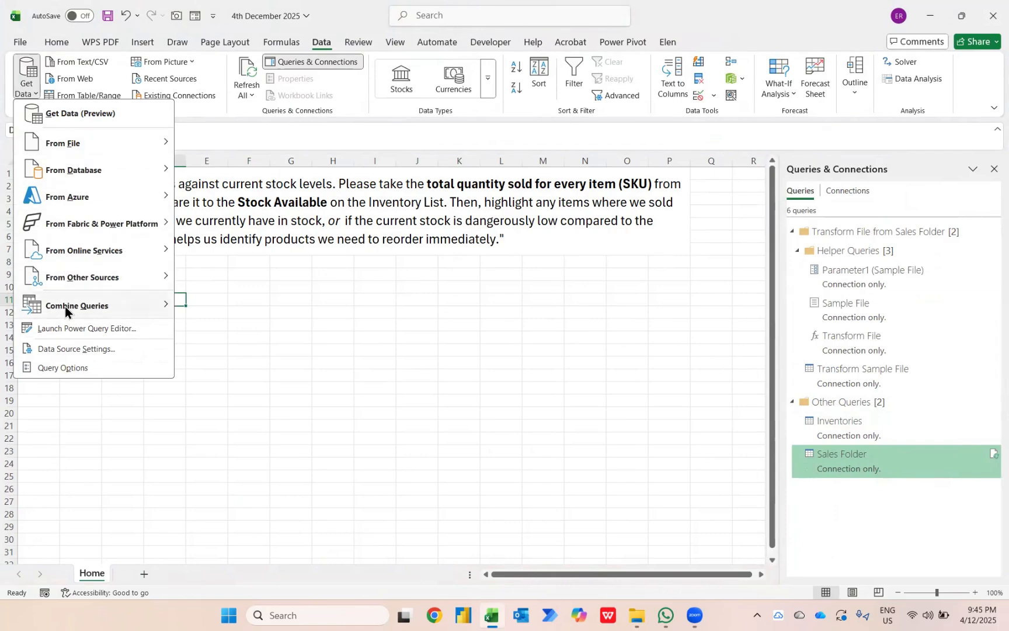
{"action": "mouse_move", "coordinate": [65, 306]}
{"action": "left_click", "coordinate": [211, 316]}
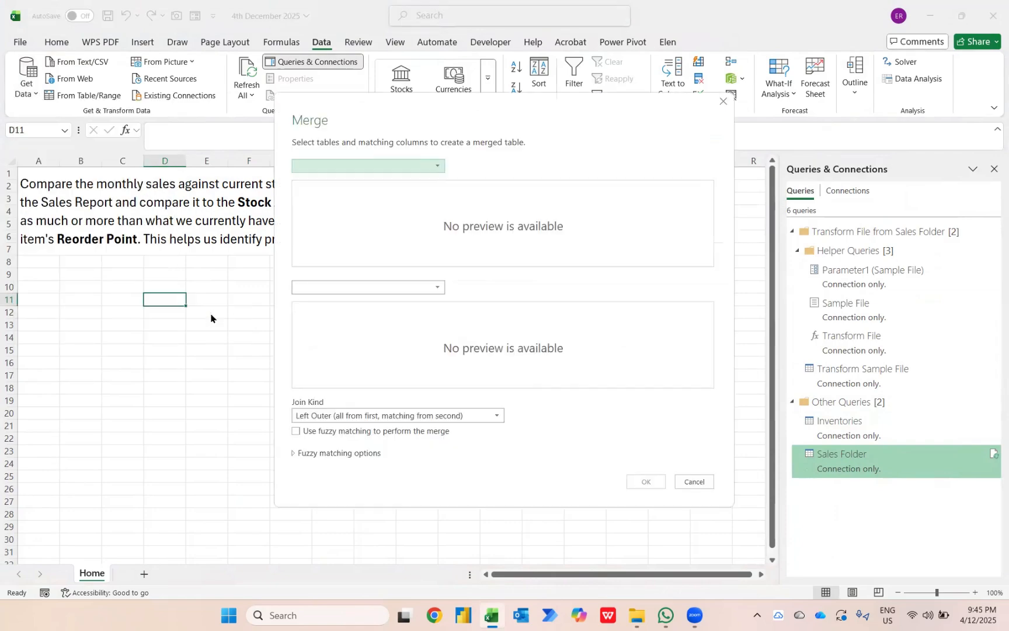
{"action": "left_click", "coordinate": [435, 167]}
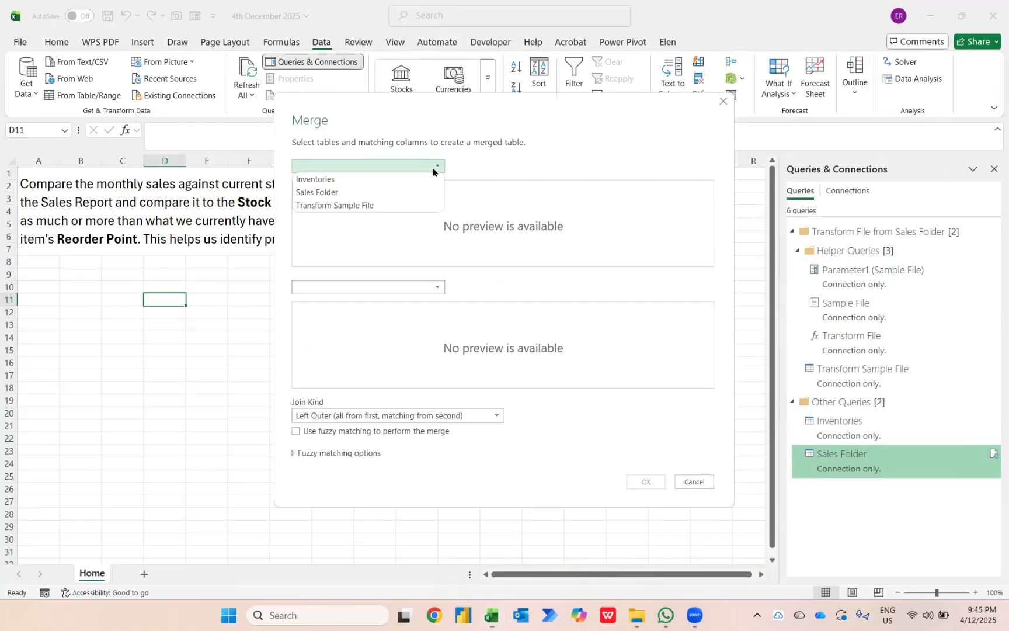
{"action": "left_click", "coordinate": [399, 181]}
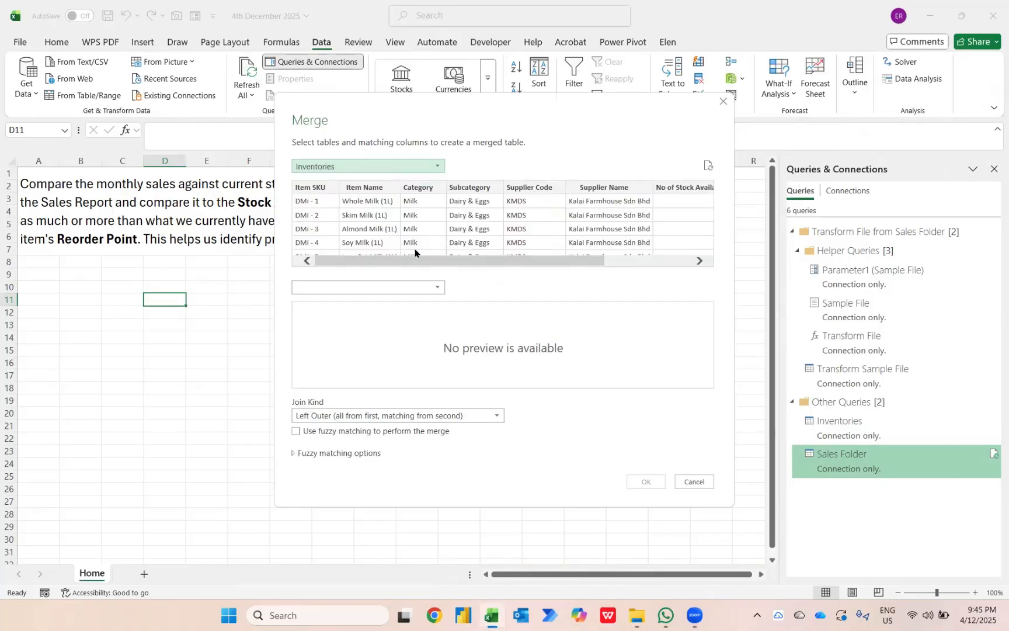
{"action": "left_click", "coordinate": [404, 287]}
{"action": "left_click", "coordinate": [357, 313]}
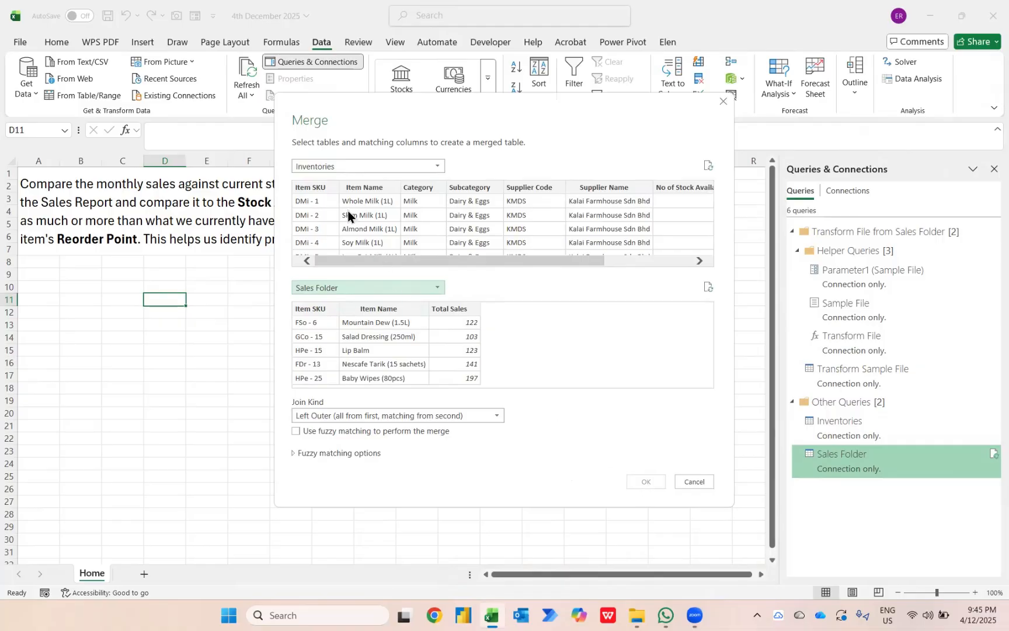
{"action": "left_click", "coordinate": [316, 188]}
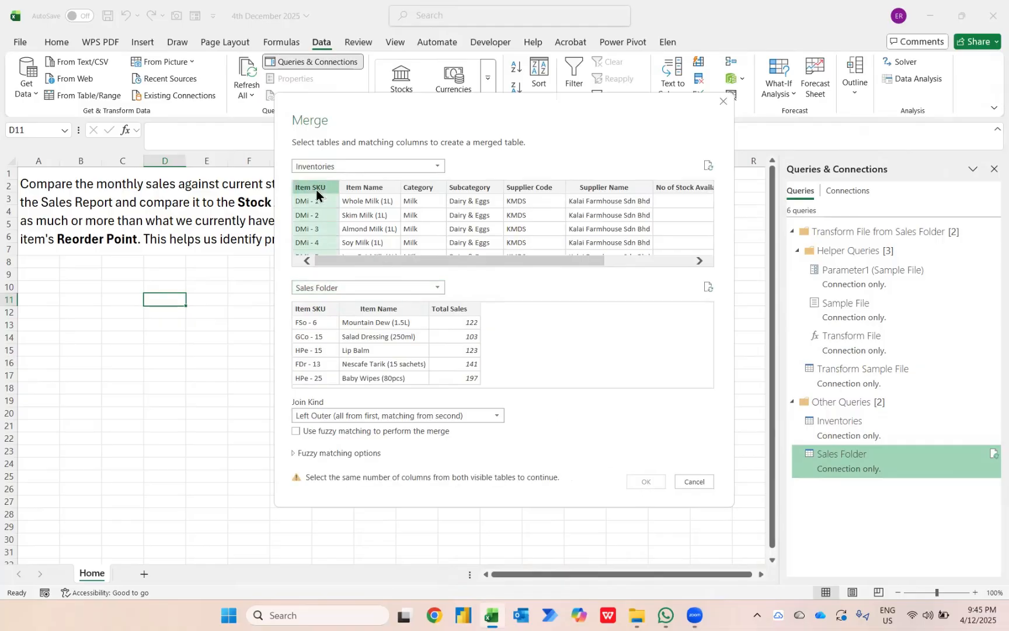
{"action": "left_click", "coordinate": [304, 308]}
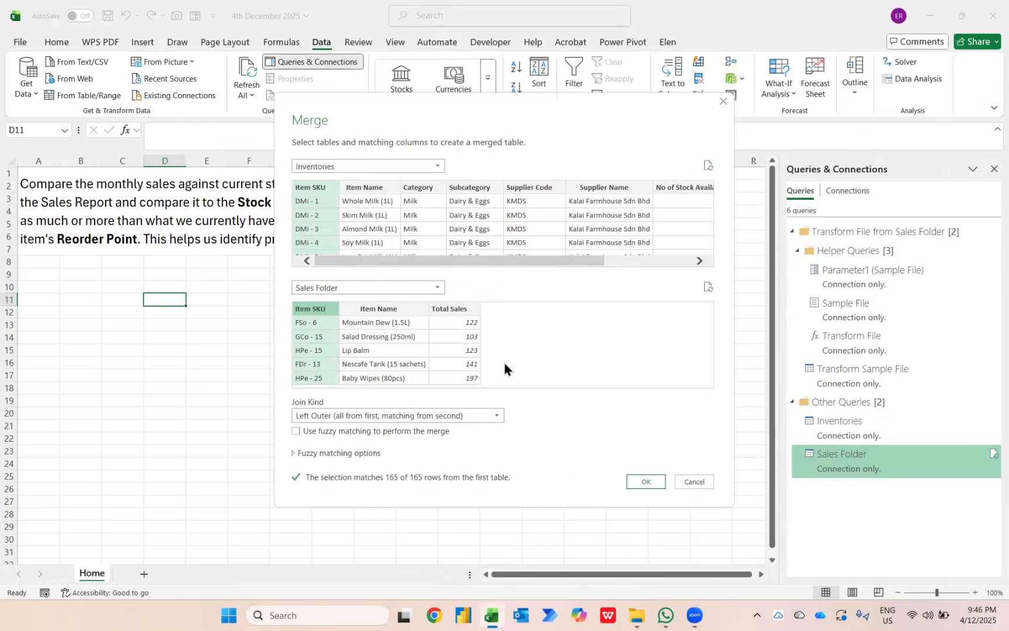
{"action": "scroll", "coordinate": [495, 234], "scroll_direction": "right", "scroll_amount": 3}
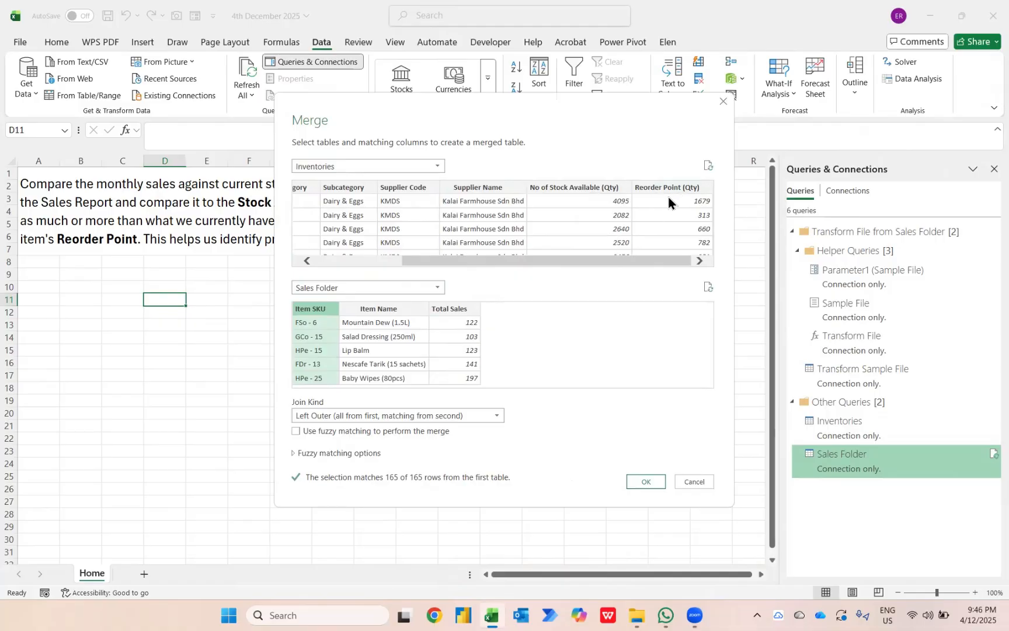
{"action": "left_click", "coordinate": [647, 481]}
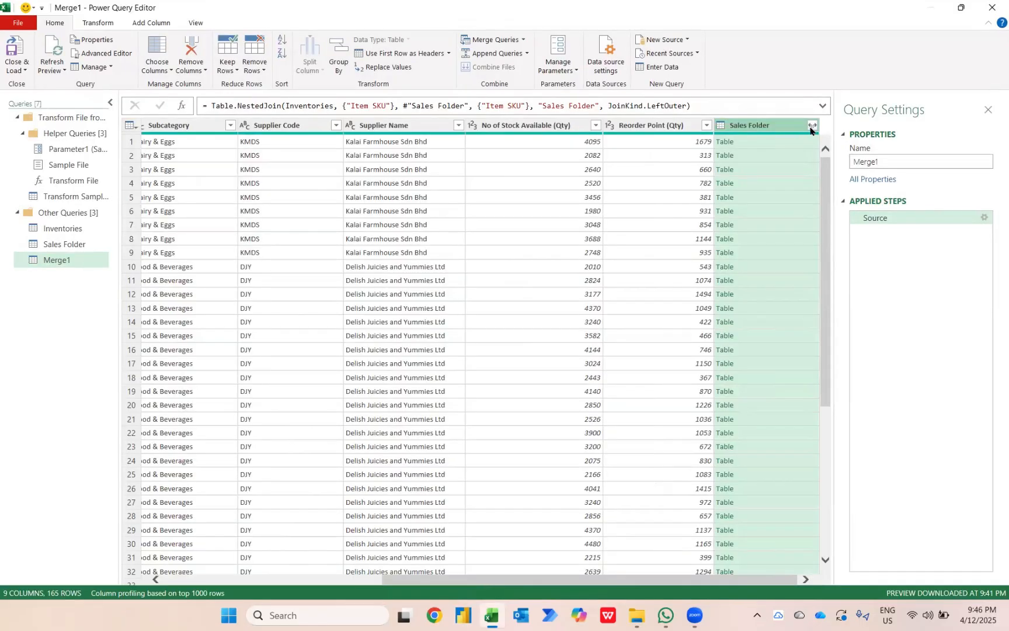
- Expand the merged Sales Folder column to only Total Sales, without the original column name as prefix
{"action": "left_click", "coordinate": [812, 125]}
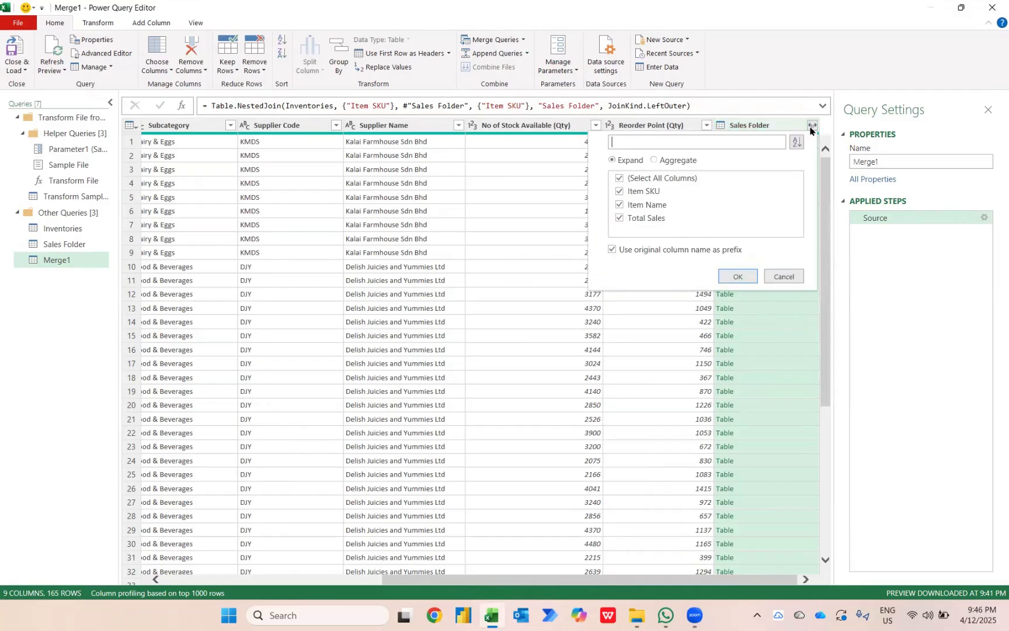
{"action": "left_click", "coordinate": [652, 250]}
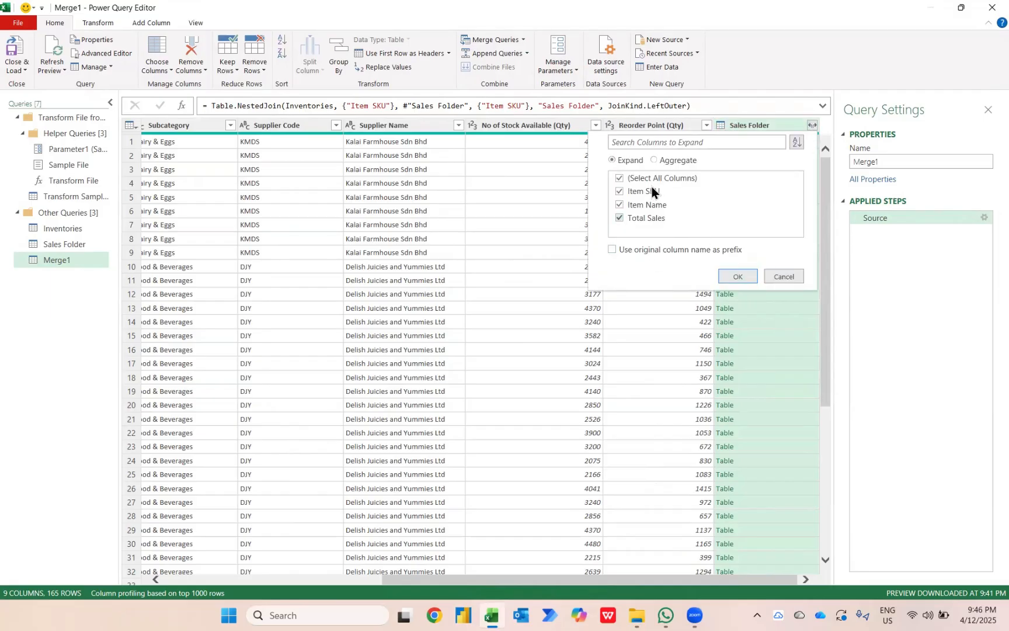
{"action": "left_click", "coordinate": [620, 193]}
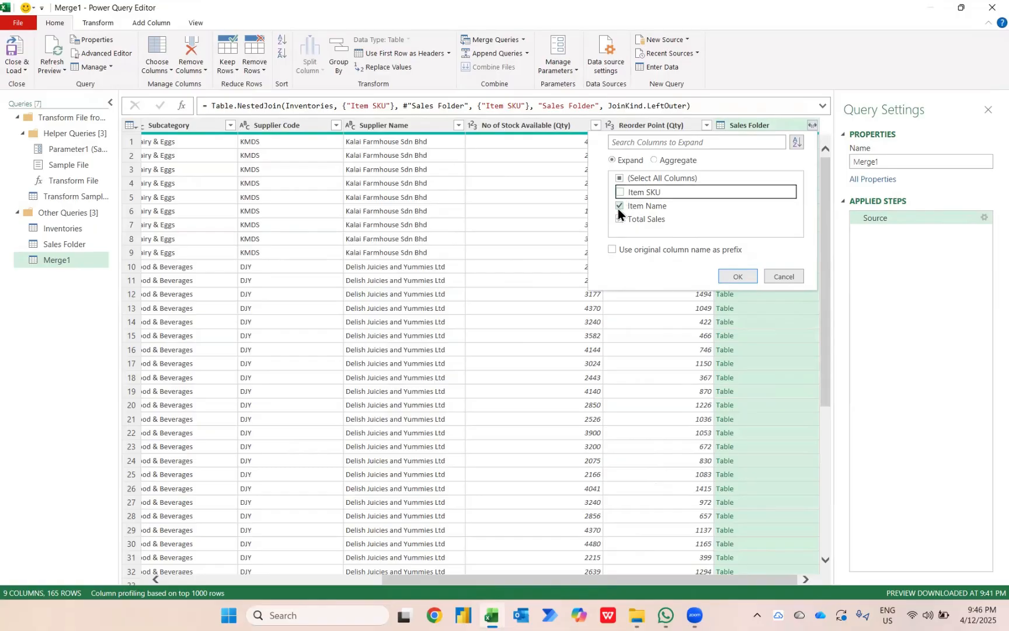
{"action": "left_click", "coordinate": [618, 208]}
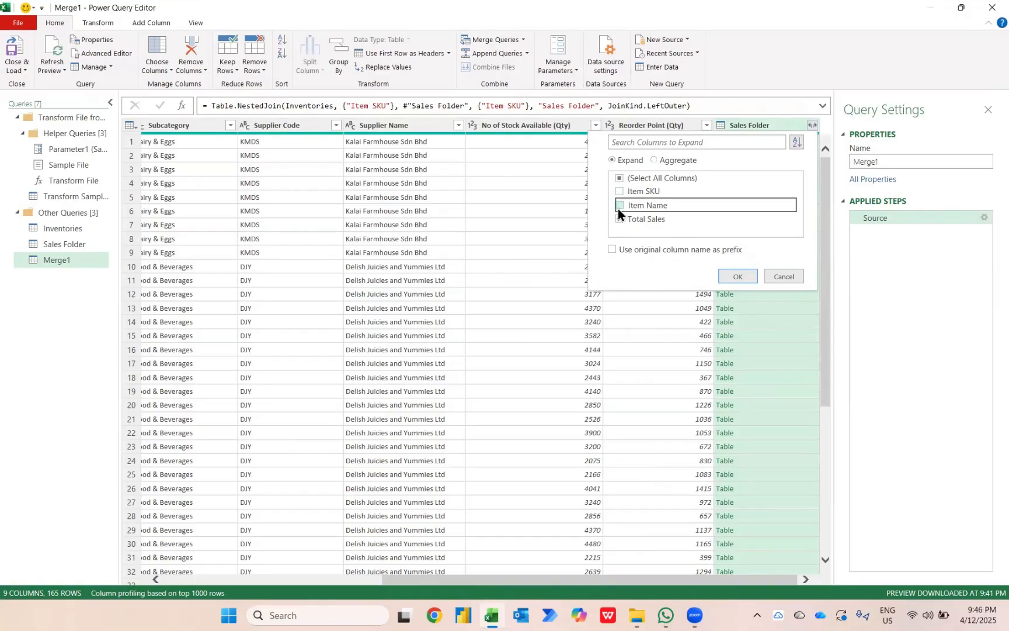
{"action": "left_click", "coordinate": [739, 278]}
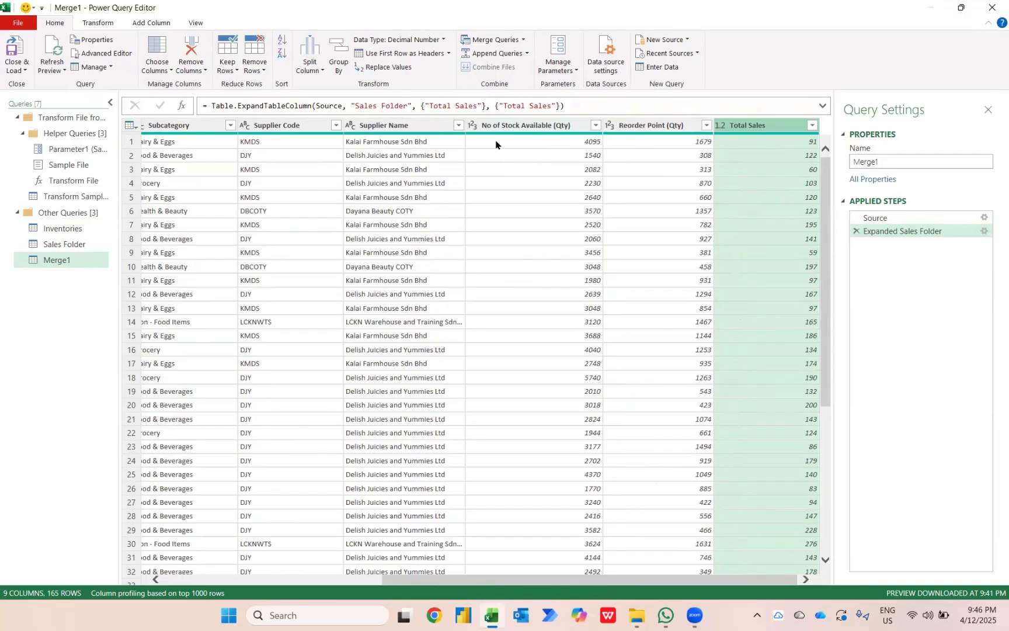
- Add a column that subtracts Total Sales from No of Stock Available (Qty)
{"action": "left_click", "coordinate": [512, 125]}
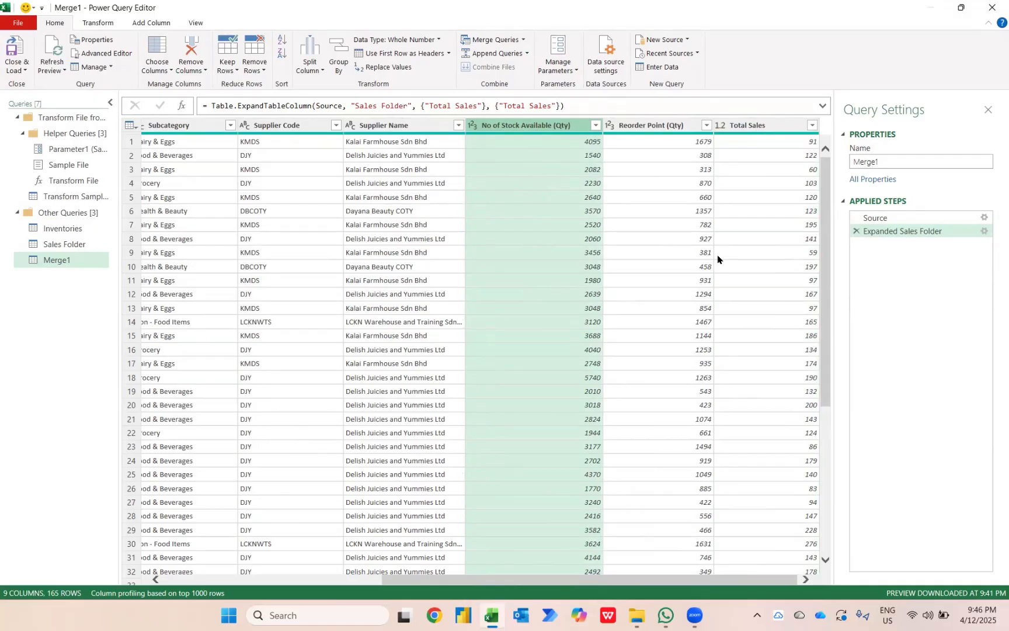
{"action": "left_click", "coordinate": [759, 126], "text": "ctrl"}
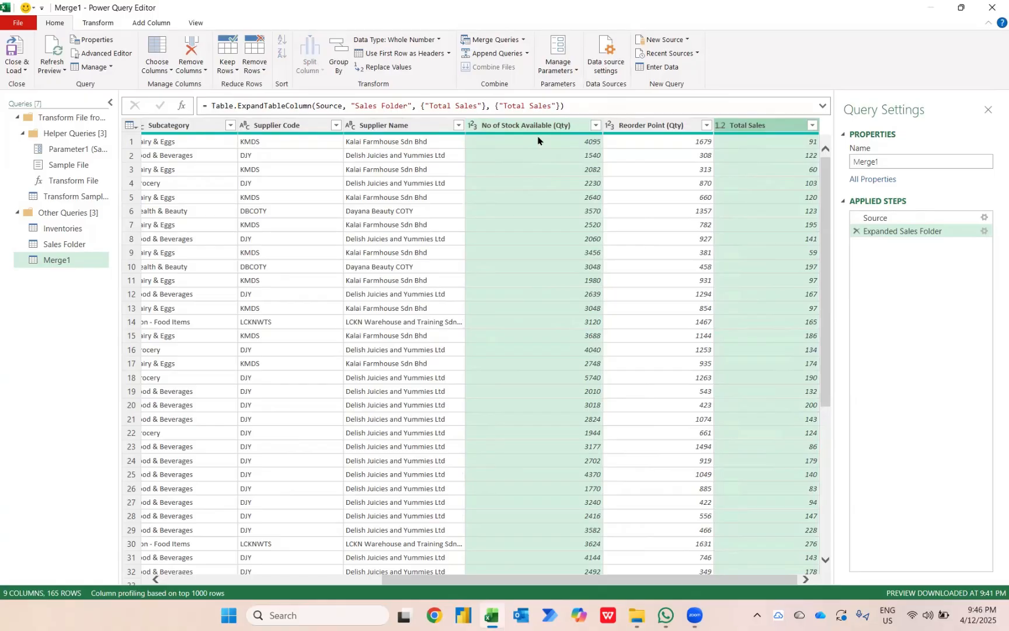
{"action": "left_click", "coordinate": [126, 30]}
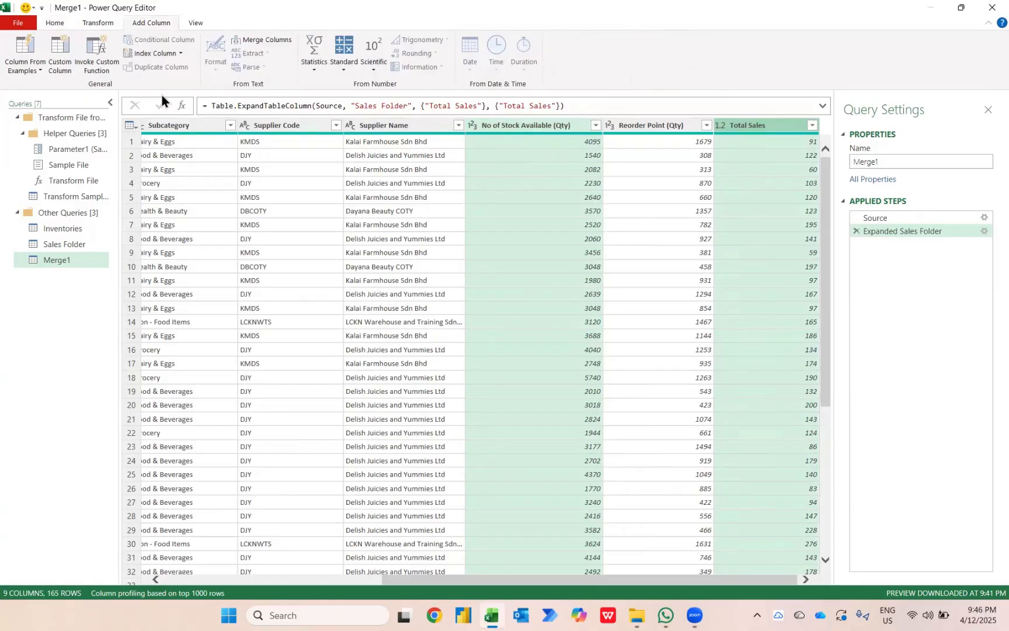
{"action": "left_click", "coordinate": [346, 73]}
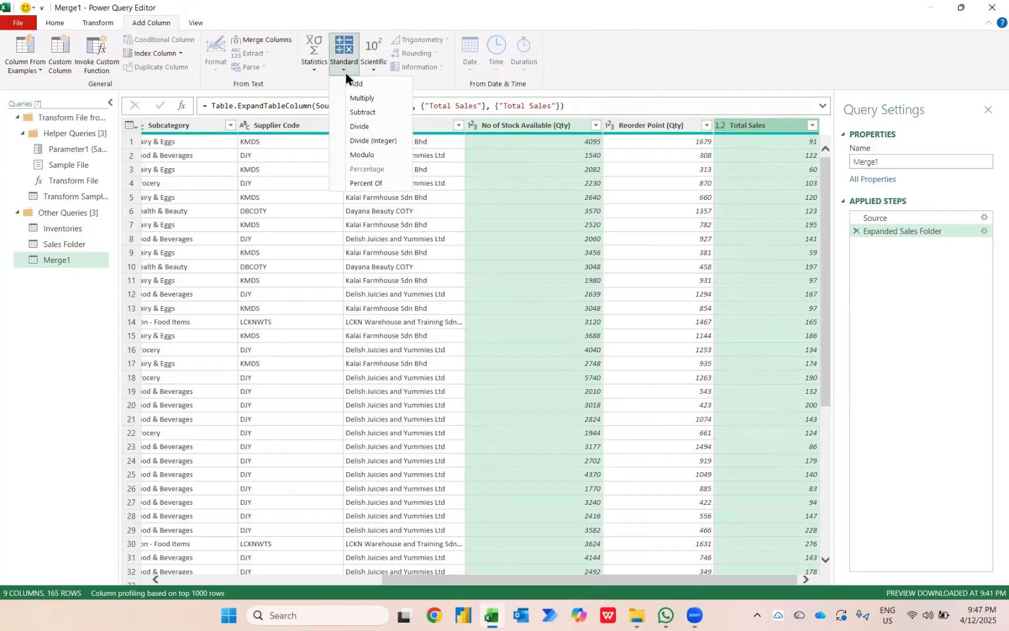
{"action": "left_click", "coordinate": [358, 112]}
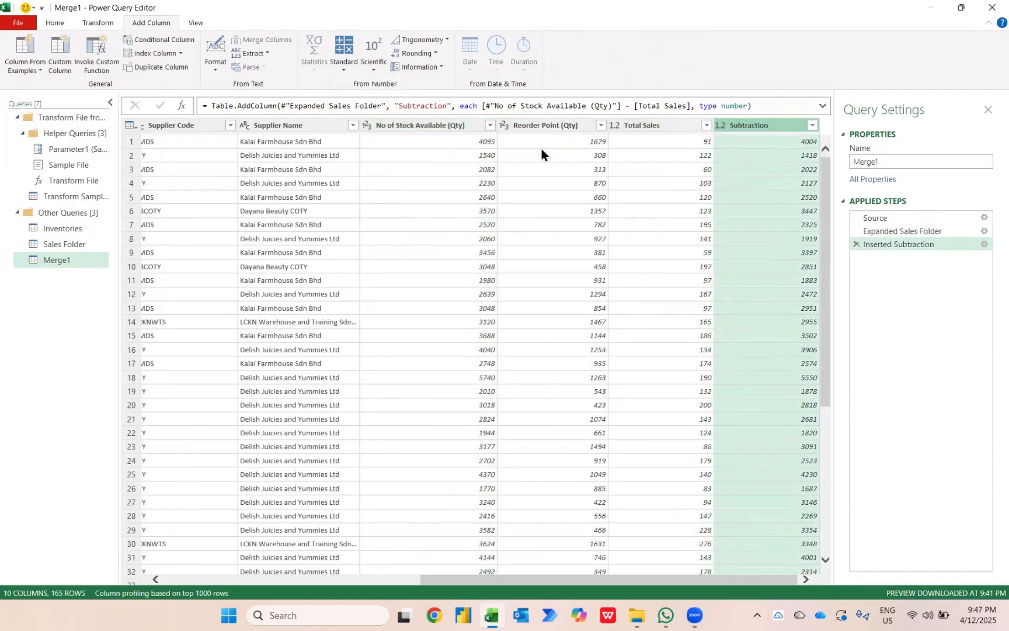
- Rename the No of Stock Available (Qty) column to Initial Stock Available (Qty) and copy the new name
{"action": "double_click", "coordinate": [394, 124]}
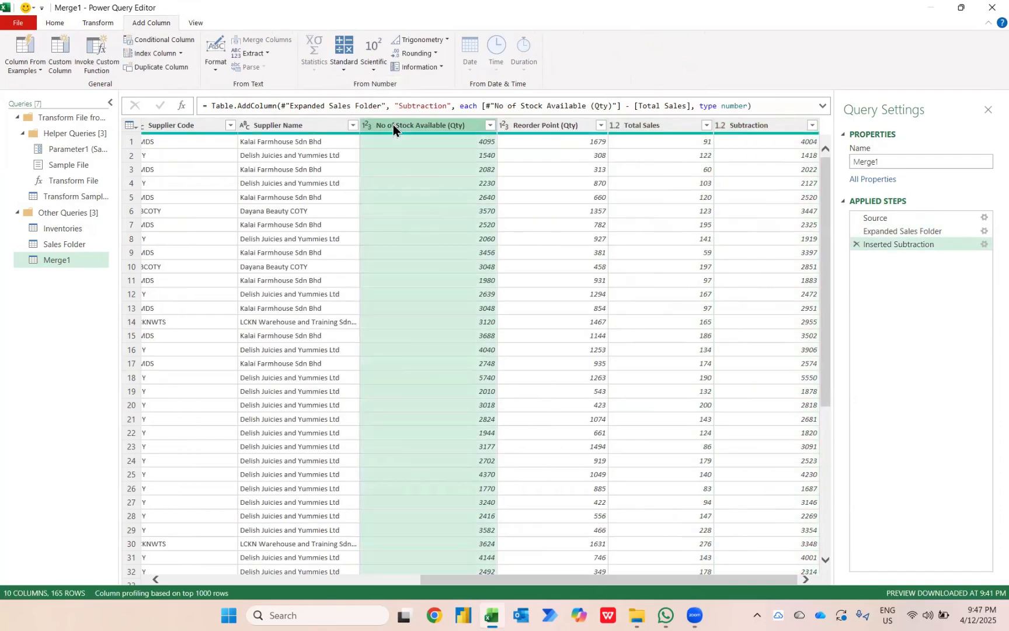
{"action": "key", "text": "Left"}
{"action": "key", "text": "ctrl+shift+Right"}
{"action": "key", "text": "ctrl+shift+Right"}
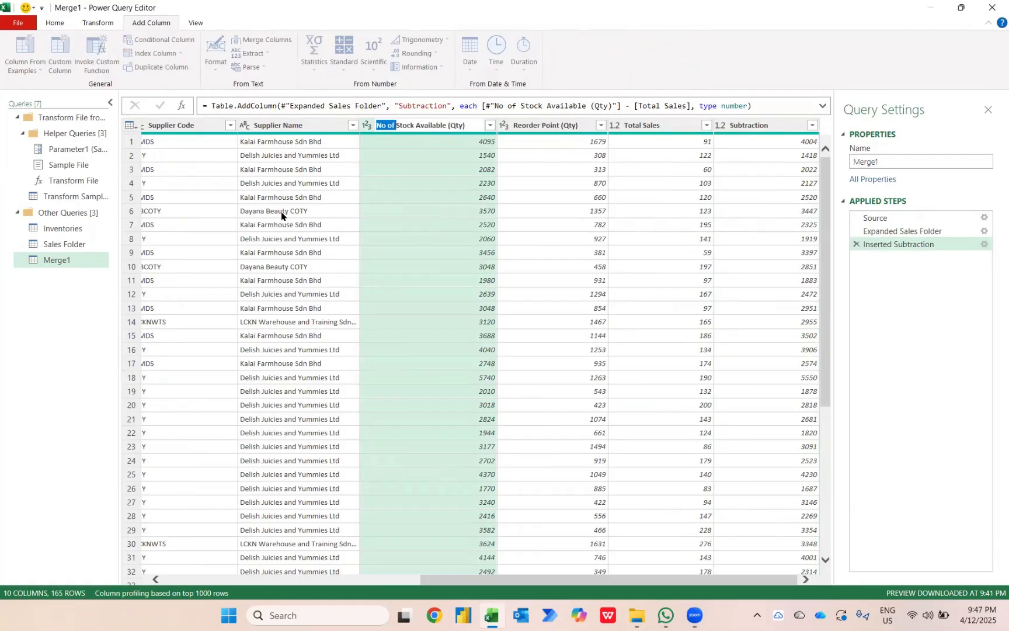
{"action": "key", "text": "BackSpace"}
{"action": "key", "text": "Caps_Lock"}
{"action": "type", "text": "Initial"}
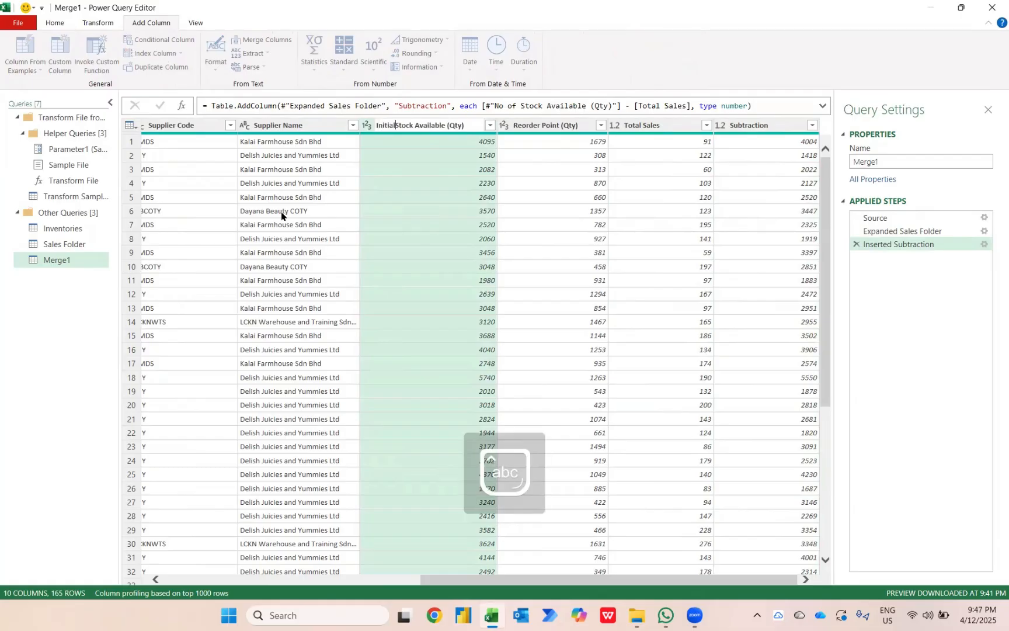
{"action": "key", "text": "ctrl+a"}
{"action": "key", "text": "ctrl+c"}
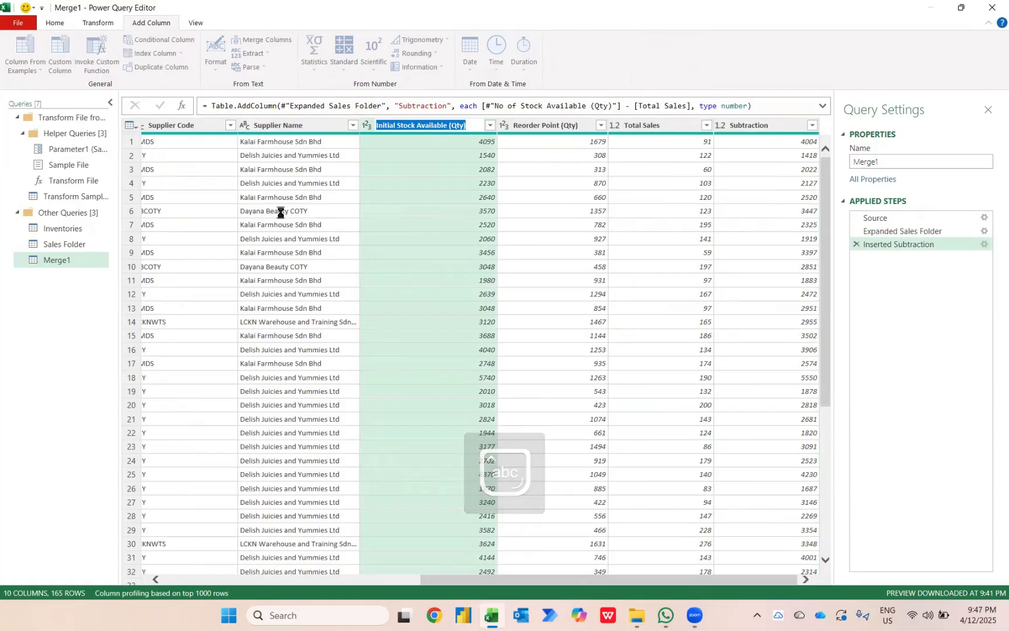
{"action": "key", "text": "Return"}
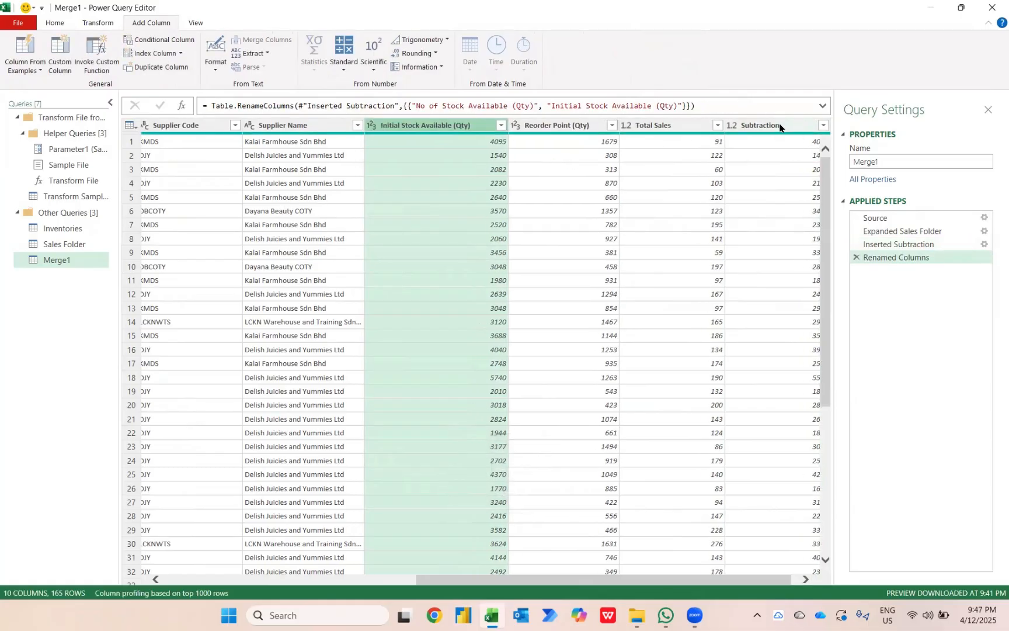
- Rename the Subtraction column to Current Stock Available (Qty), reusing the copied name
{"action": "double_click", "coordinate": [779, 124]}
{"action": "key", "text": "ctrl+v"}
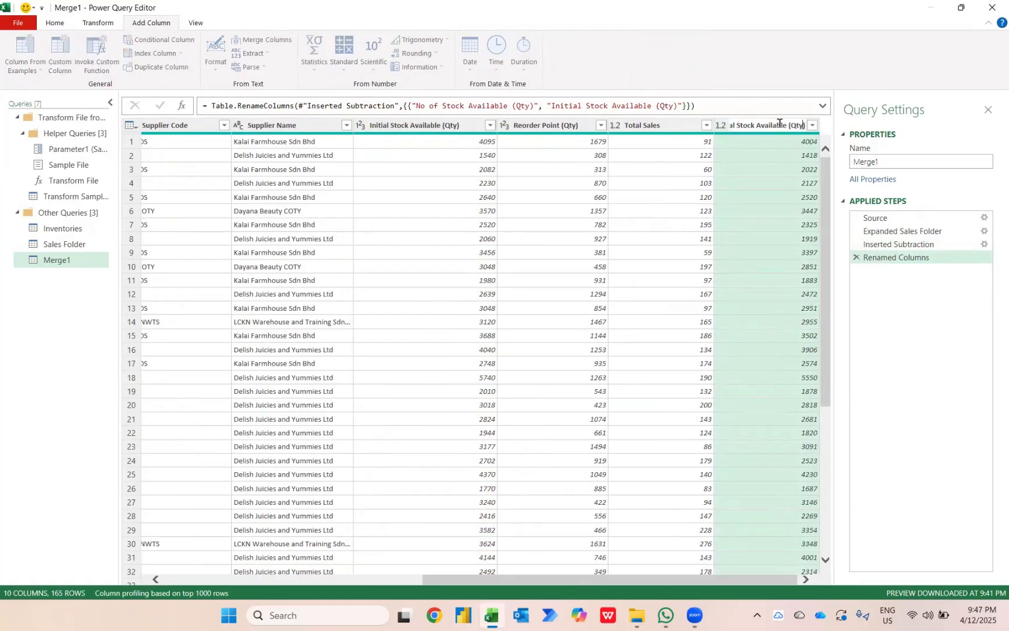
{"action": "key", "text": "ctrl+Left"}
{"action": "key", "text": "ctrl+shift+Right"}
{"action": "key", "text": "Delete"}
{"action": "type", "text": "Current"}
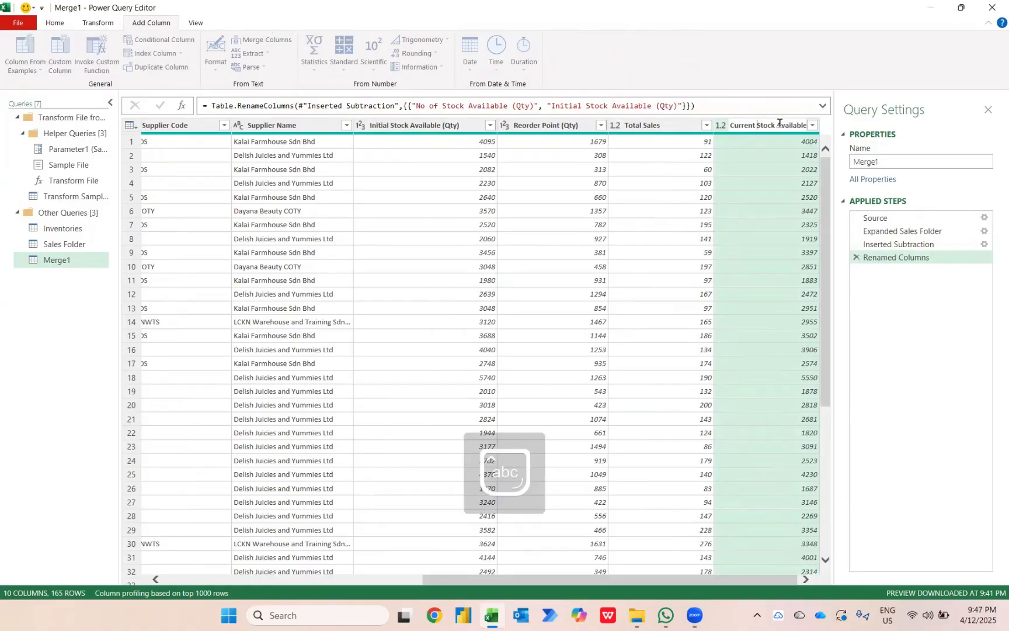
{"action": "key", "text": "Return"}
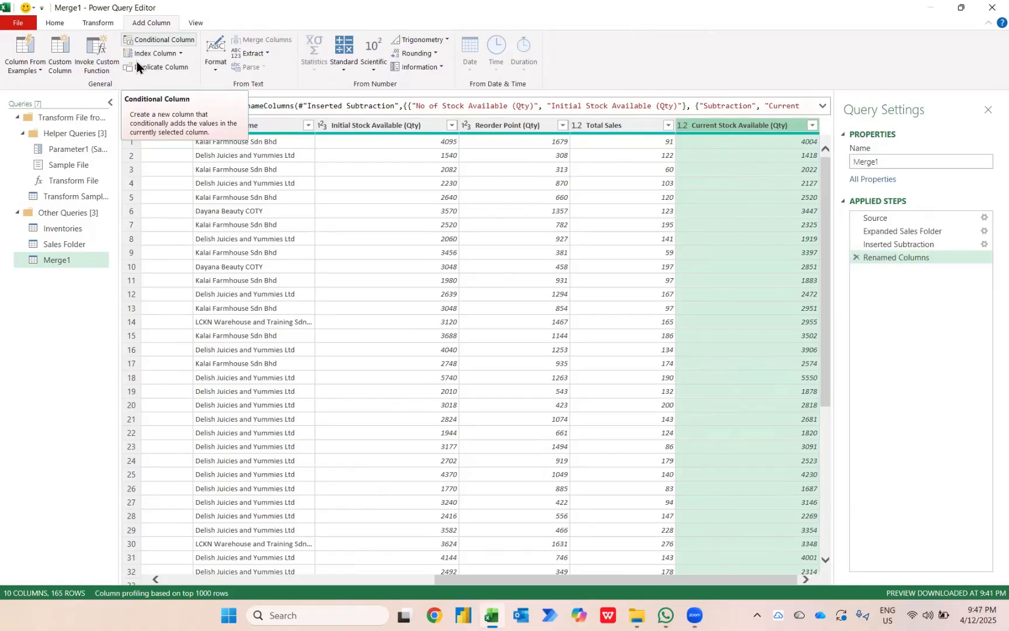
- Start a conditional column testing whether Current Stock Available (Qty) is less than or equal to the Reorder Point (Qty) column
{"action": "left_click", "coordinate": [140, 41]}
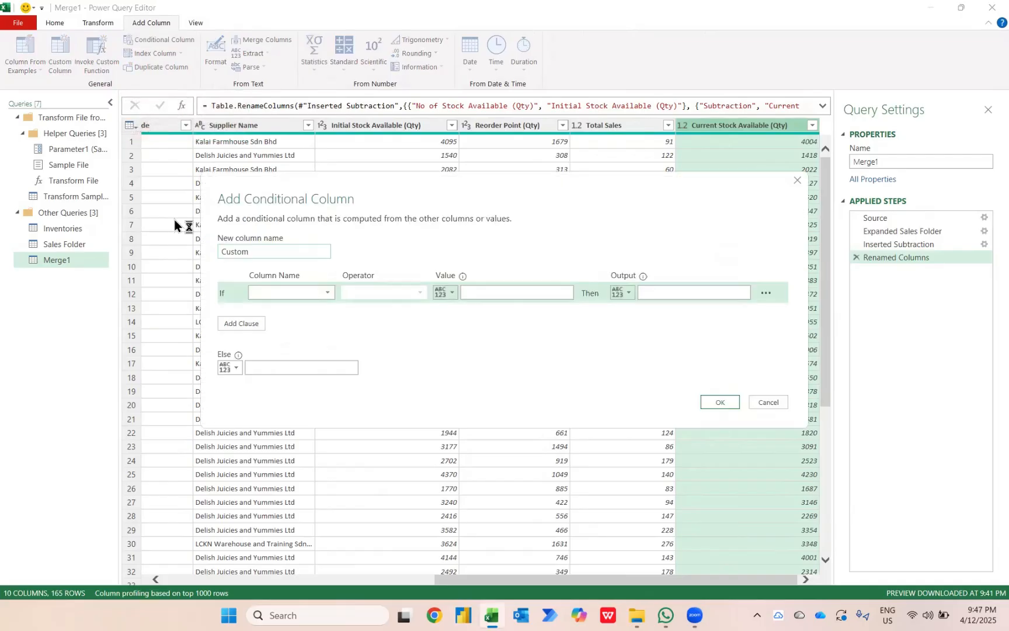
{"action": "left_click", "coordinate": [300, 297]}
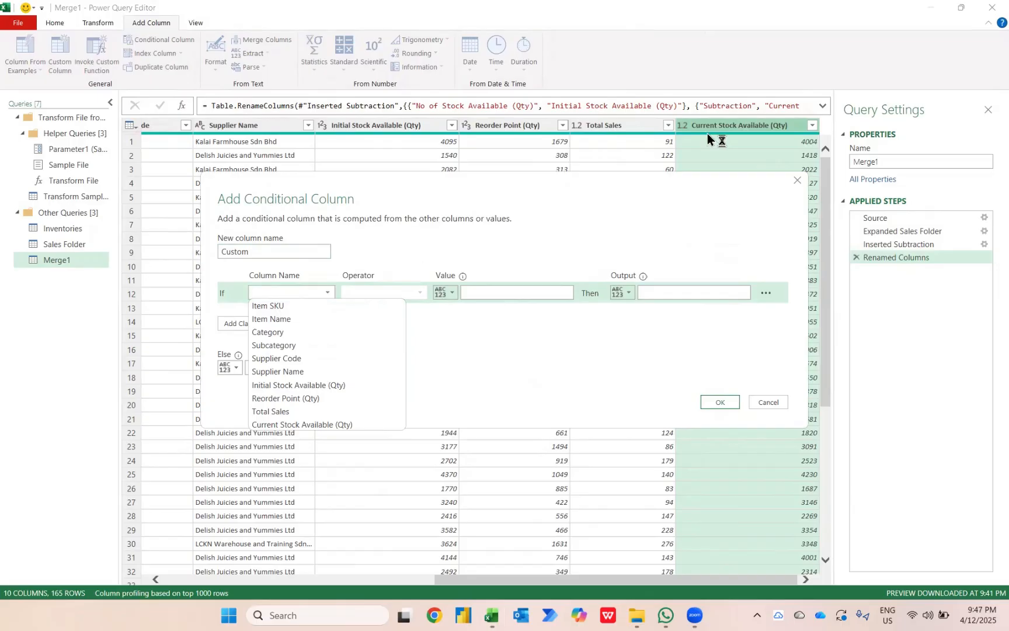
{"action": "left_click", "coordinate": [331, 424]}
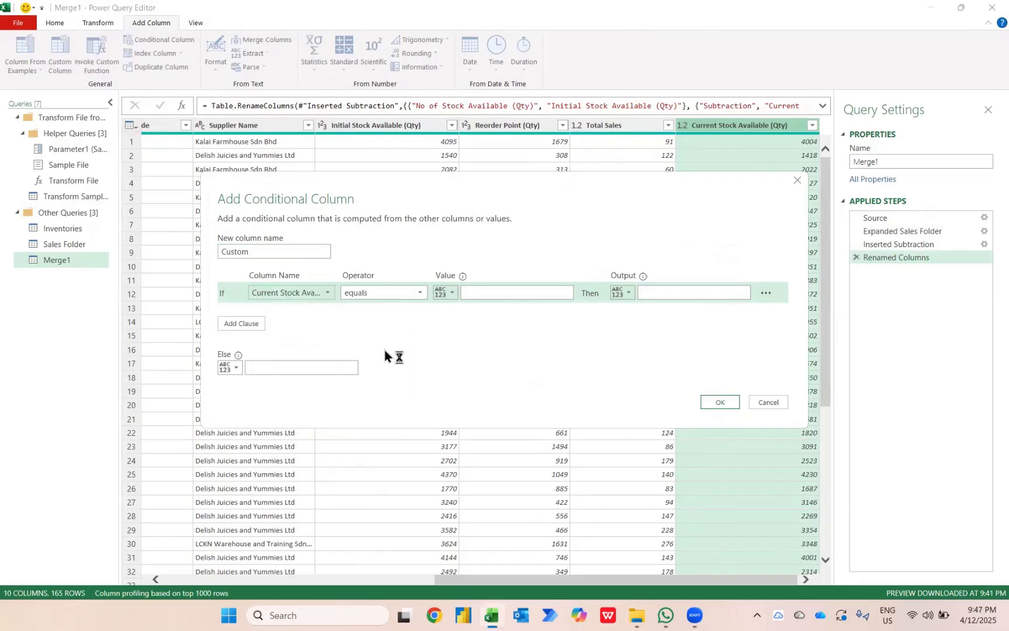
{"action": "left_click", "coordinate": [395, 292]}
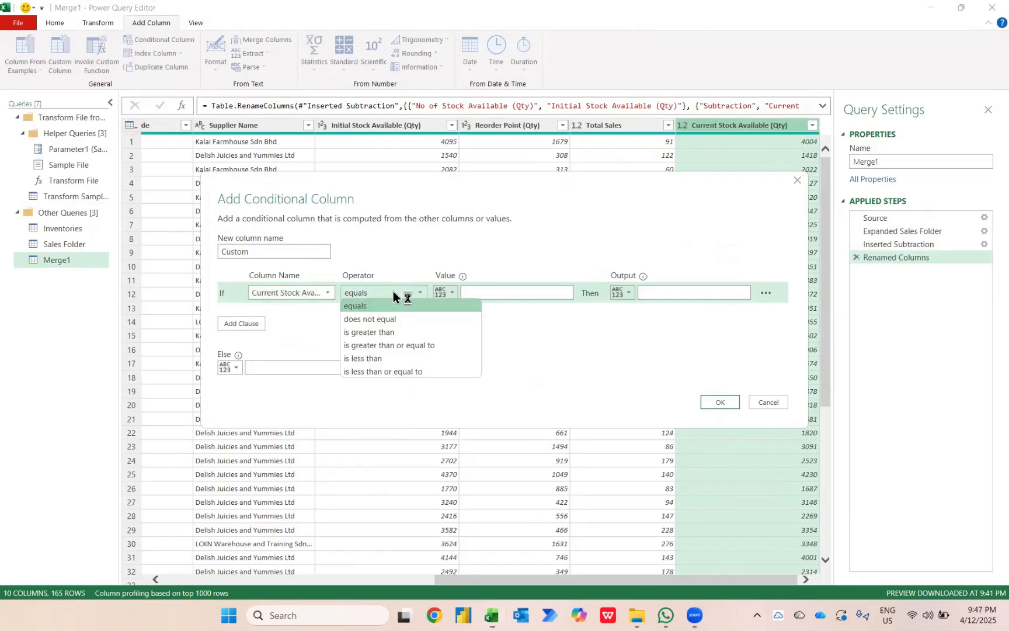
{"action": "left_click", "coordinate": [372, 371]}
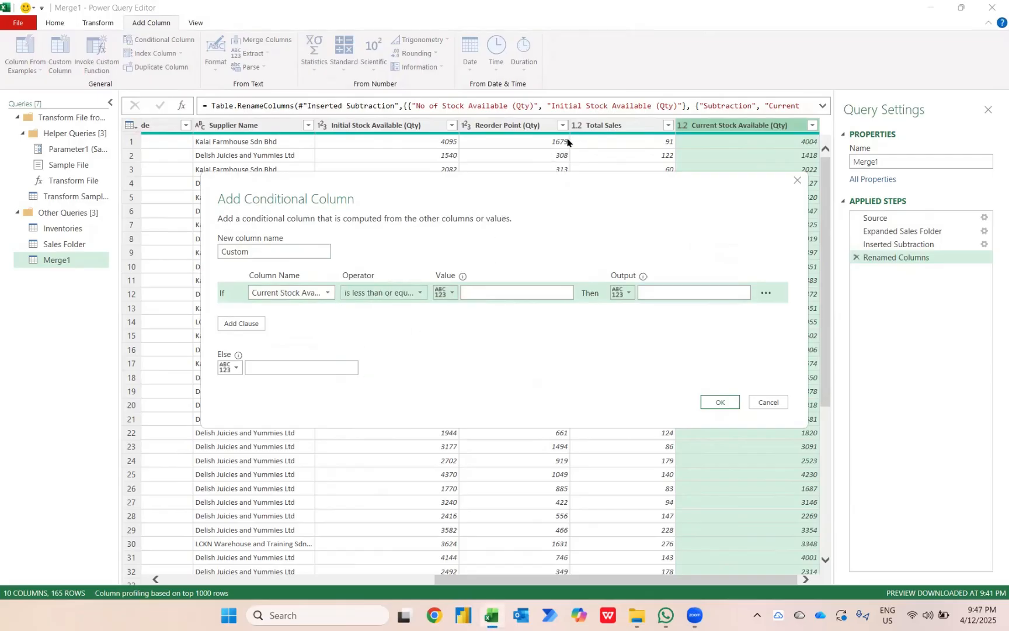
{"action": "left_click", "coordinate": [445, 291]}
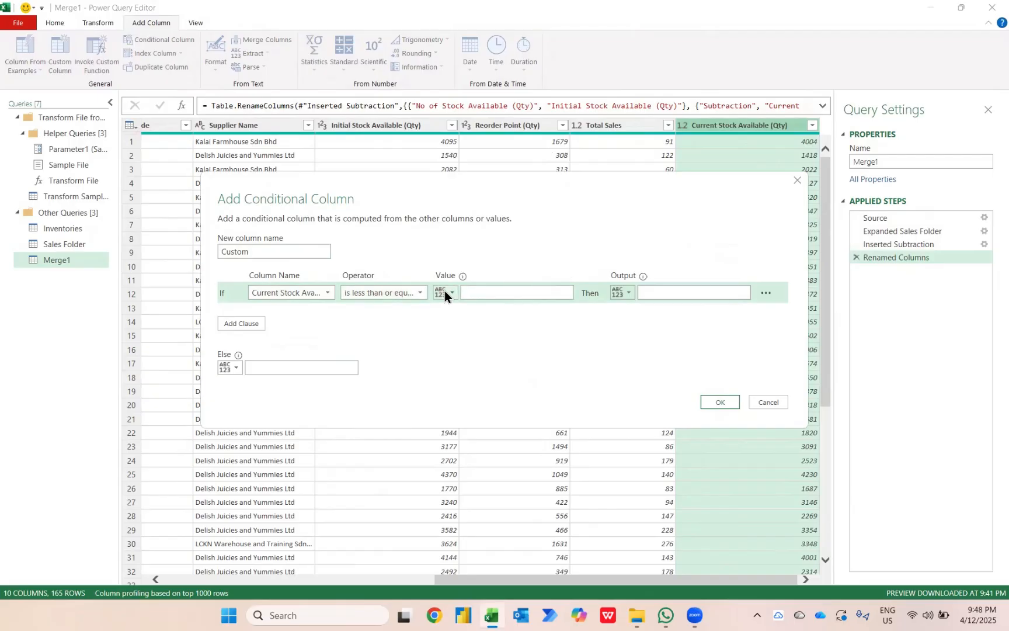
{"action": "left_click", "coordinate": [457, 320]}
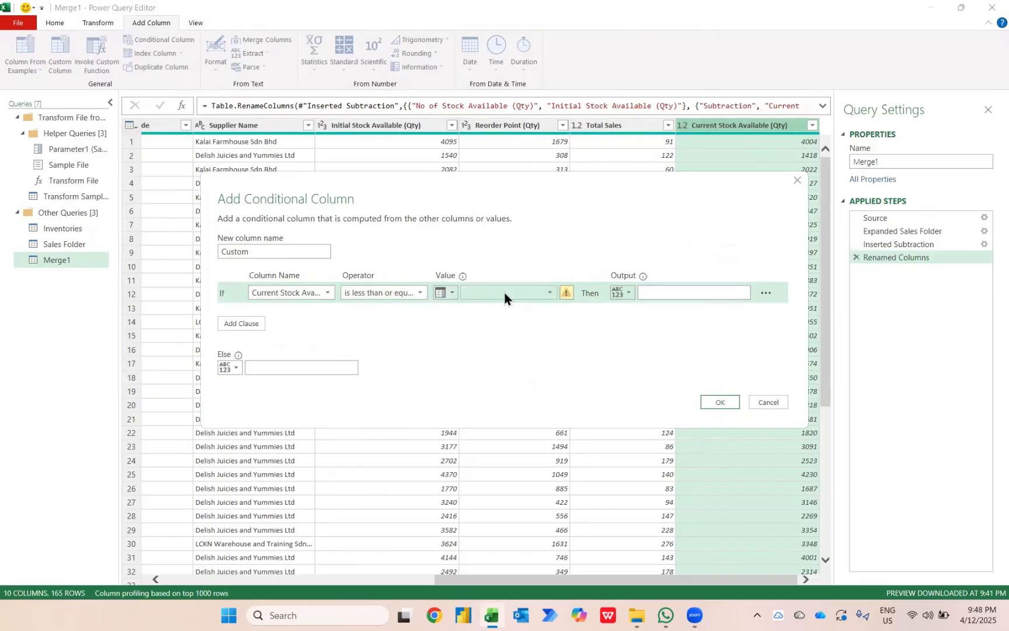
{"action": "left_click", "coordinate": [505, 293]}
{"action": "left_click", "coordinate": [505, 399]}
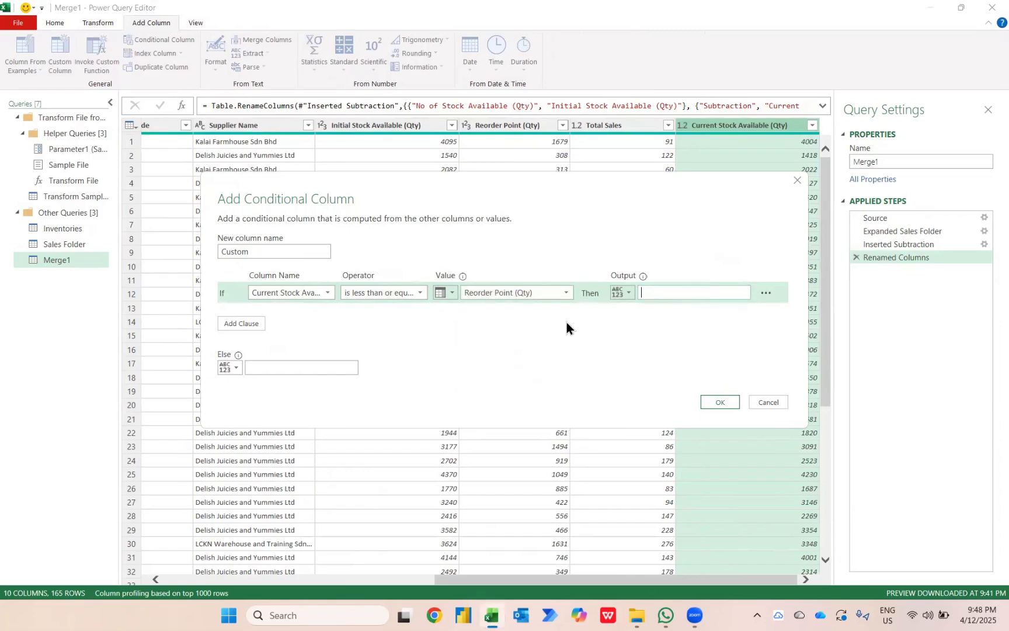
- Set the condition's output to Low Stock and the Else output to In Stock
{"action": "type", "text": "Low "}
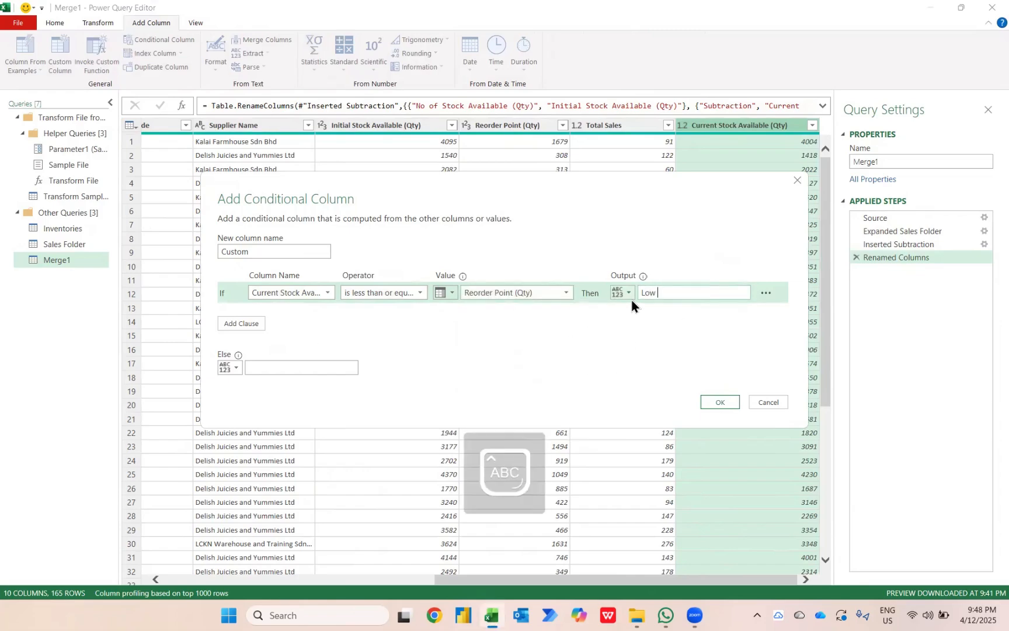
{"action": "type", "text": "Stock"}
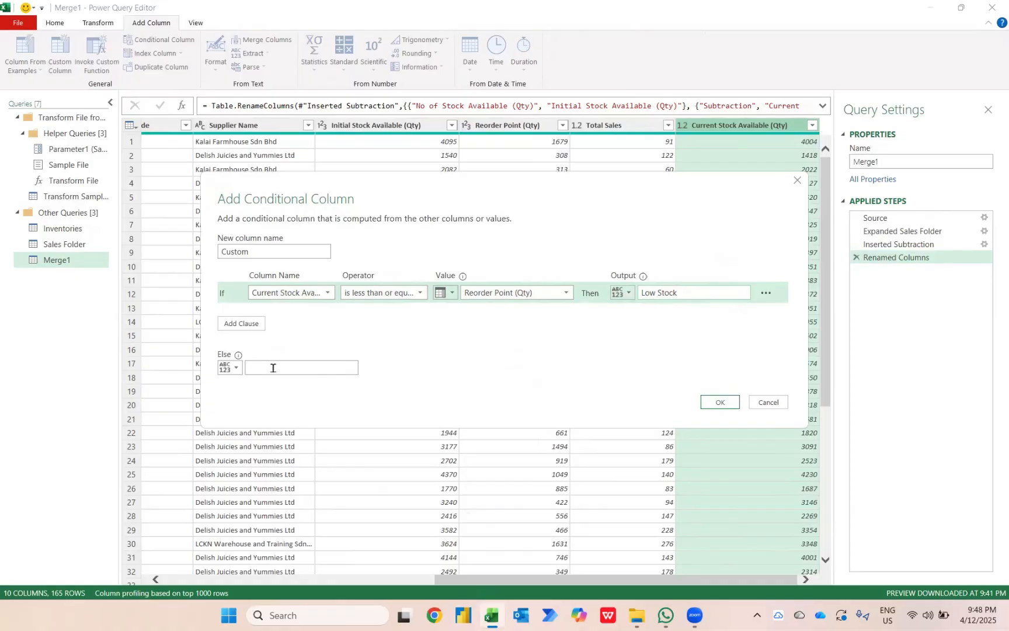
{"action": "left_click", "coordinate": [273, 368]}
{"action": "type", "text": "In S"}
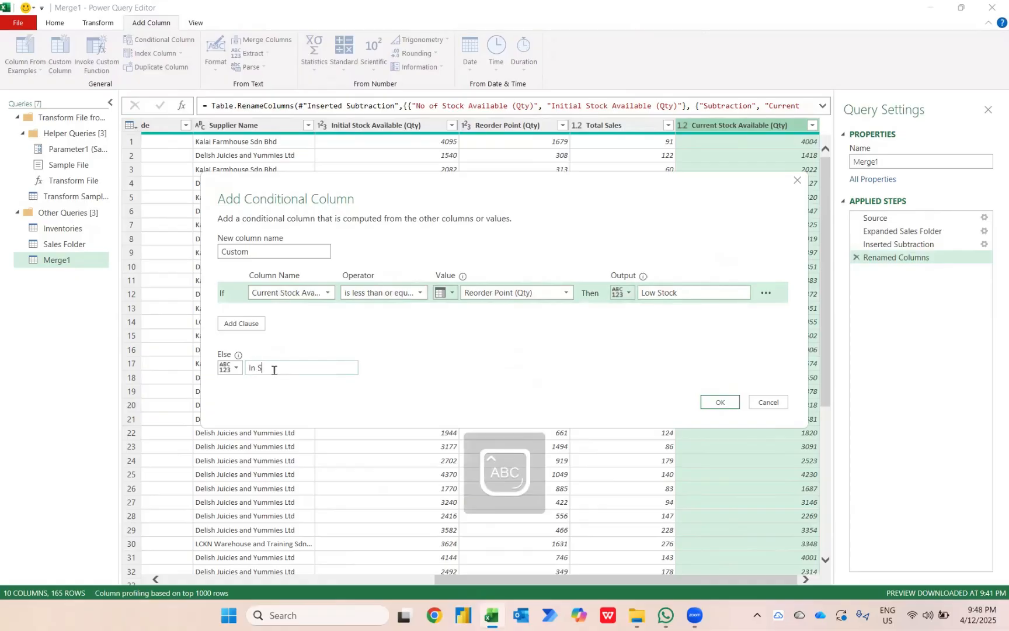
{"action": "key", "text": "Caps_Lock"}
{"action": "type", "text": "tock"}
- Name the new conditional column Stocks Status, create it, and set its data type to Text
{"action": "double_click", "coordinate": [250, 251]}
{"action": "type", "text": "S"}
{"action": "key", "text": "Caps_Lock"}
{"action": "type", "text": "tocks"}
{"action": "key", "text": "Caps_Lock"}
{"action": "type", "text": "S"}
{"action": "key", "text": "Caps_Lock"}
{"action": "type", "text": "tatus"}
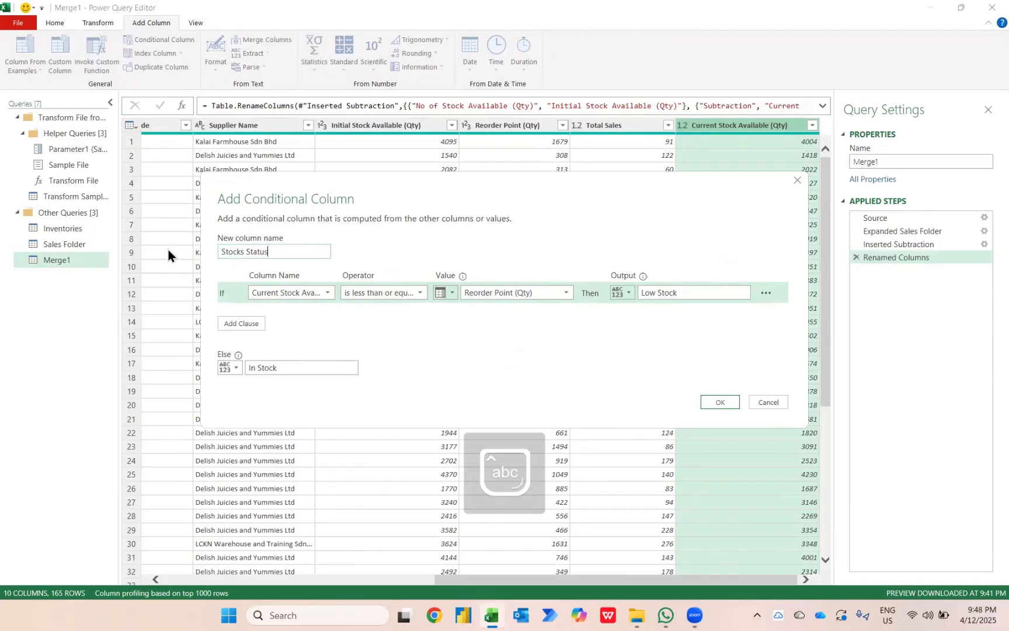
{"action": "left_click", "coordinate": [708, 401]}
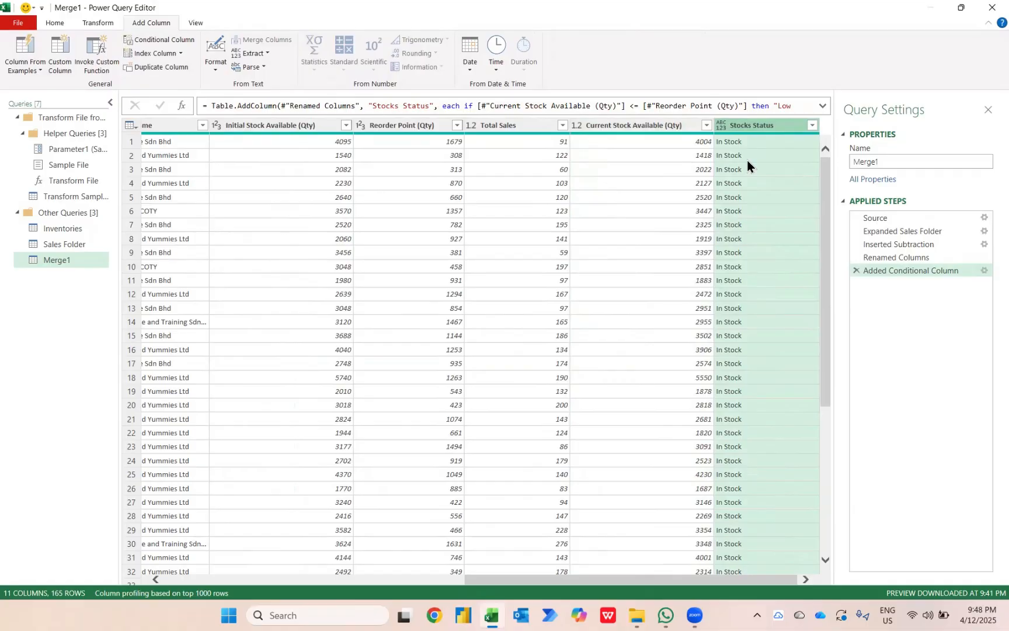
{"action": "left_click", "coordinate": [722, 126]}
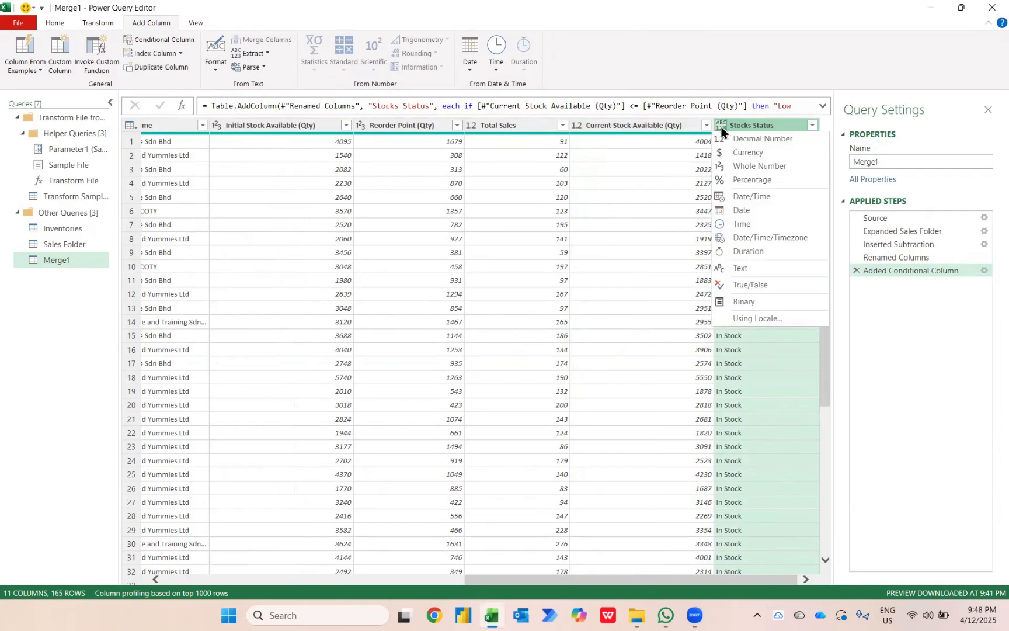
{"action": "left_click", "coordinate": [752, 272]}
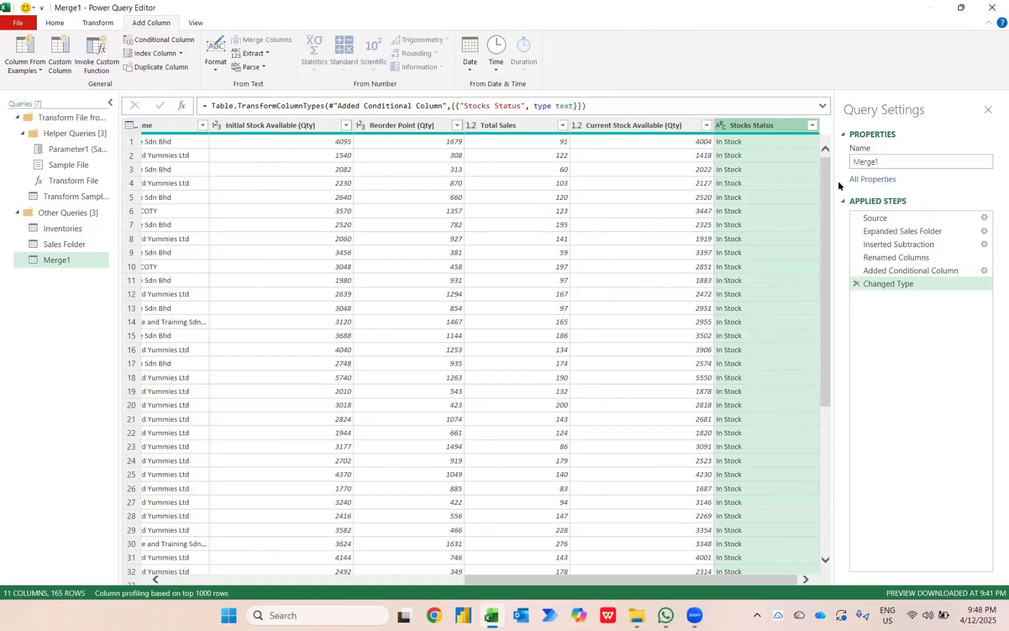
- Rename the Merge1 query to Current Inventories Balance and load the query results into the workbook
{"action": "double_click", "coordinate": [883, 163]}
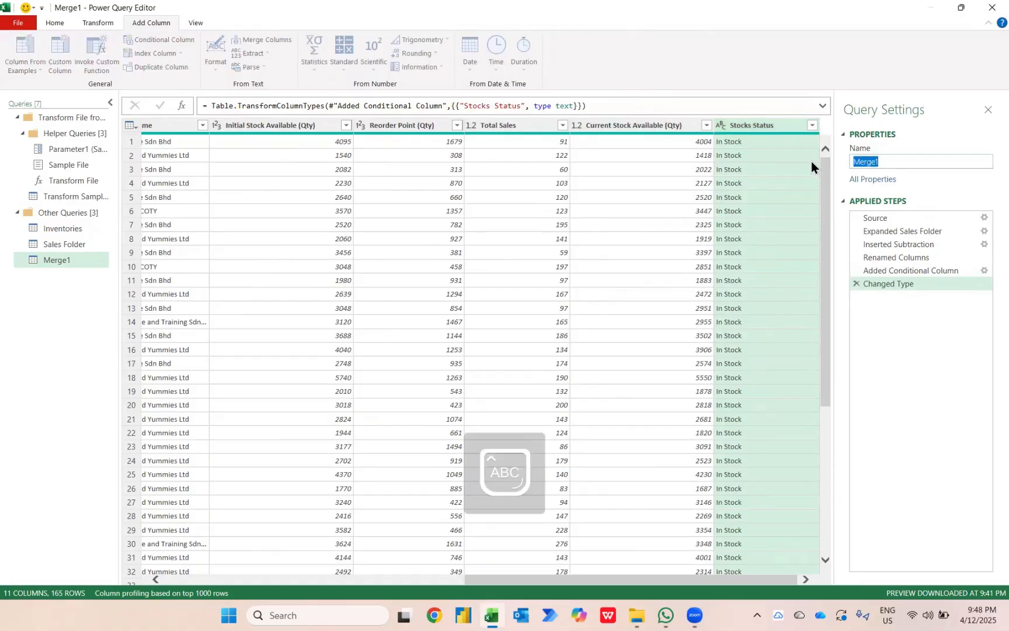
{"action": "type", "text": "Current Invwnt"}
{"action": "key", "text": "BackSpace"}
{"action": "key", "text": "BackSpace"}
{"action": "key", "text": "BackSpace"}
{"action": "key", "text": "BackSpace"}
{"action": "type", "text": "ventories Balance"}
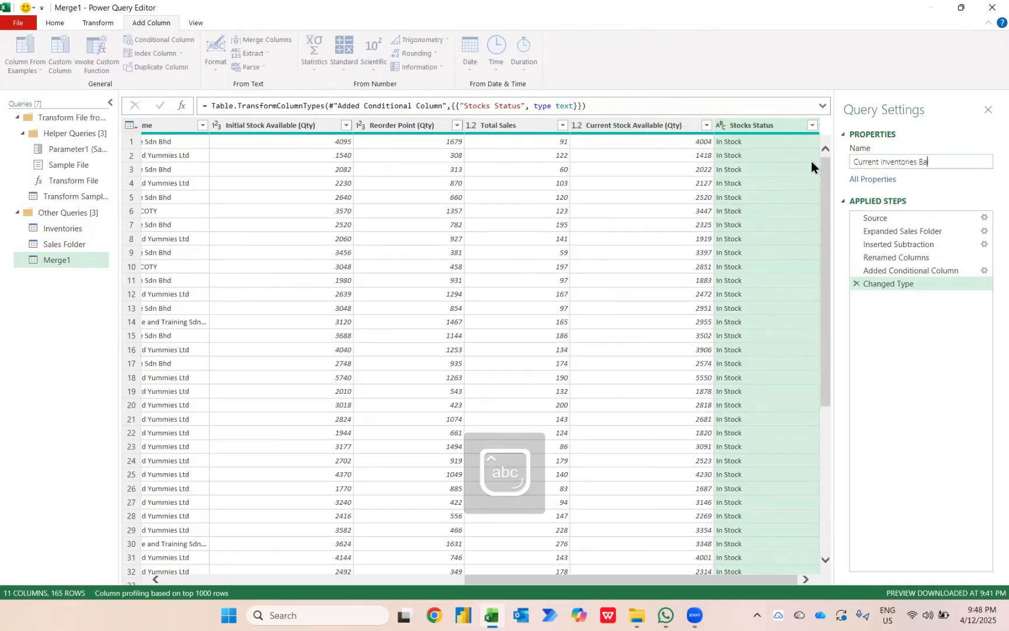
{"action": "key", "text": "Return"}
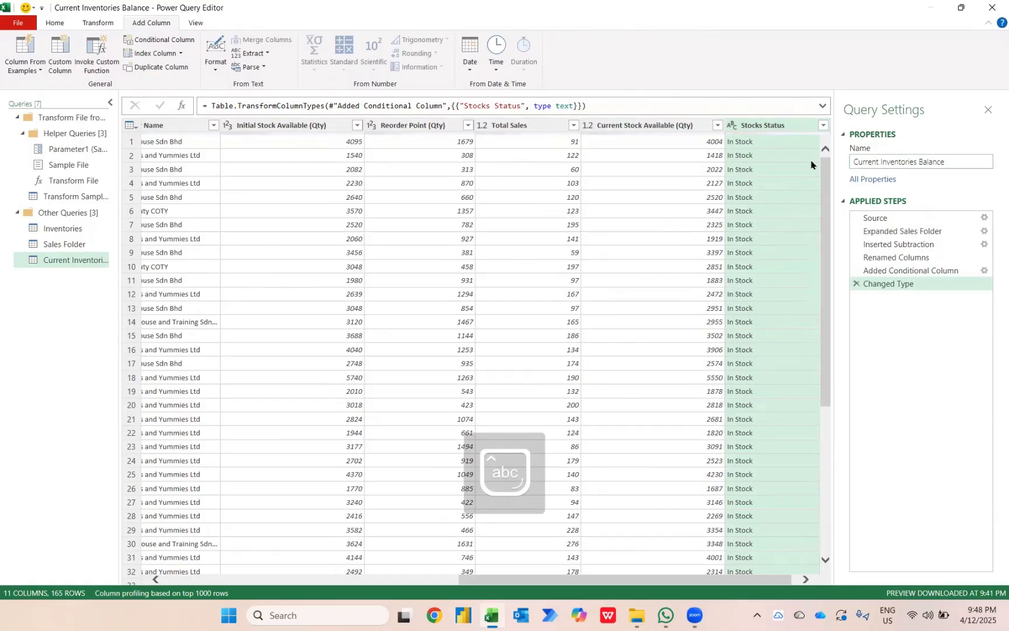
{"action": "left_click", "coordinate": [57, 23]}
{"action": "left_click", "coordinate": [20, 45]}
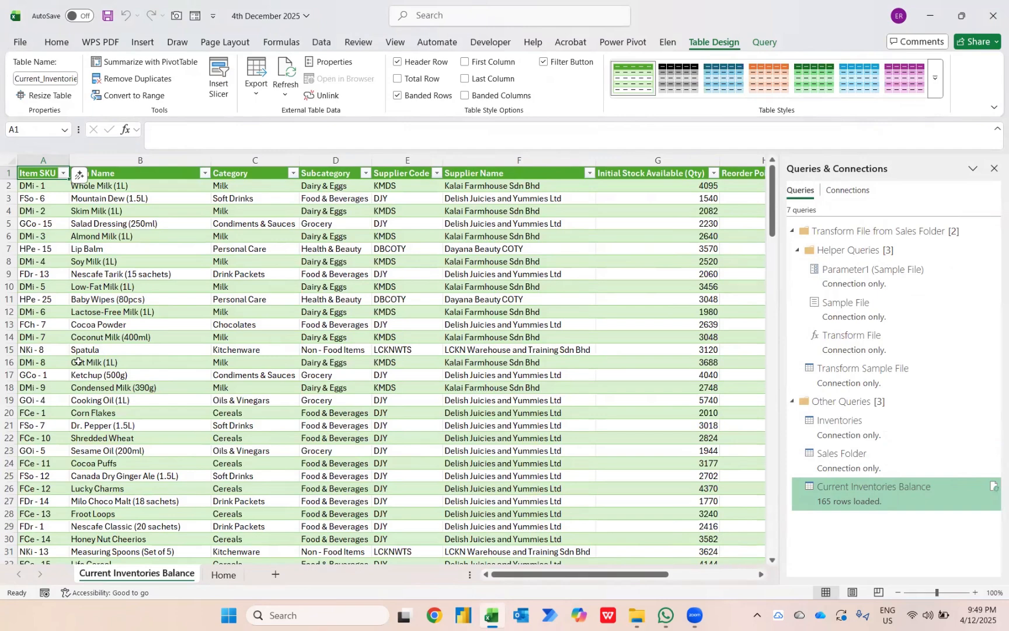
- Examine the loaded table's columns from Item SKU across to Stocks Status
{"action": "key", "text": "Right"}
{"action": "key", "text": "Right"}
{"action": "key", "text": "Right"}
{"action": "key", "text": "Right"}
{"action": "key", "text": "Right"}
{"action": "key", "text": "Right"}
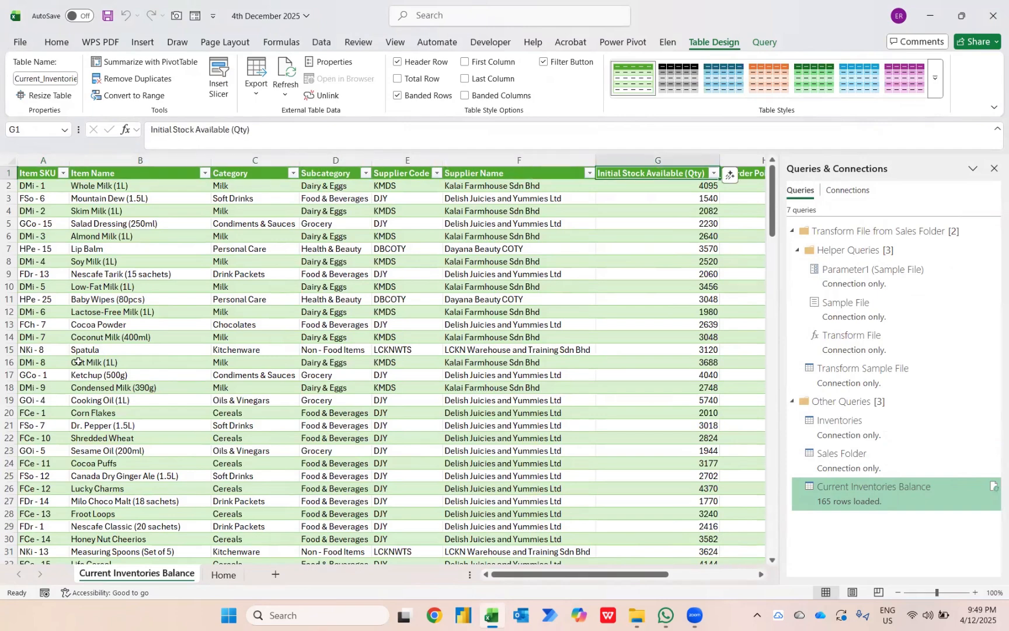
{"action": "key", "text": "Right"}
{"action": "key", "text": "Right"}
{"action": "key", "text": "Right"}
{"action": "key", "text": "Right"}
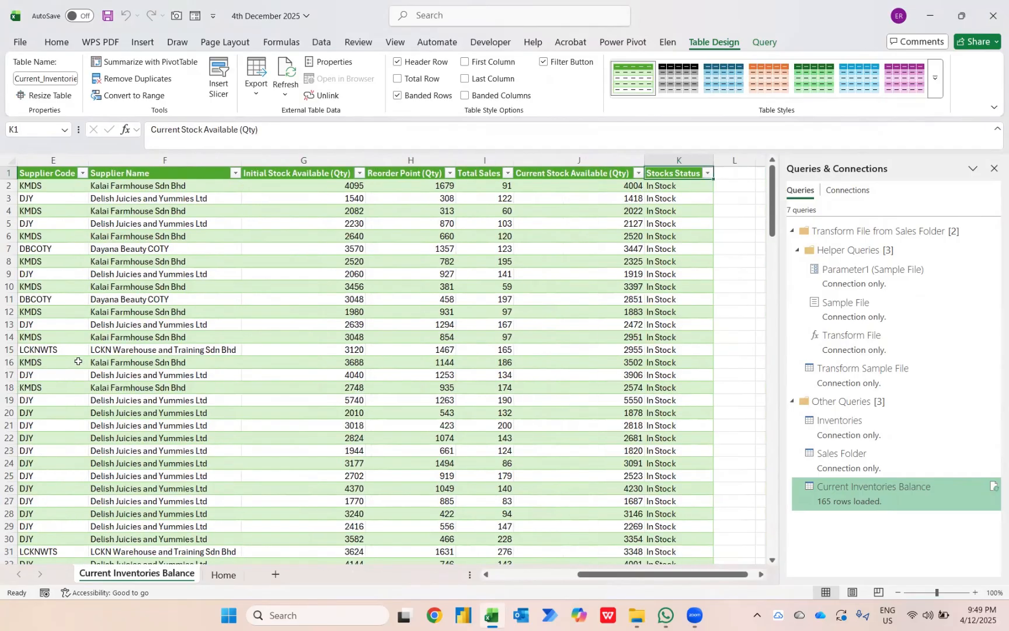
{"action": "key", "text": "Left"}
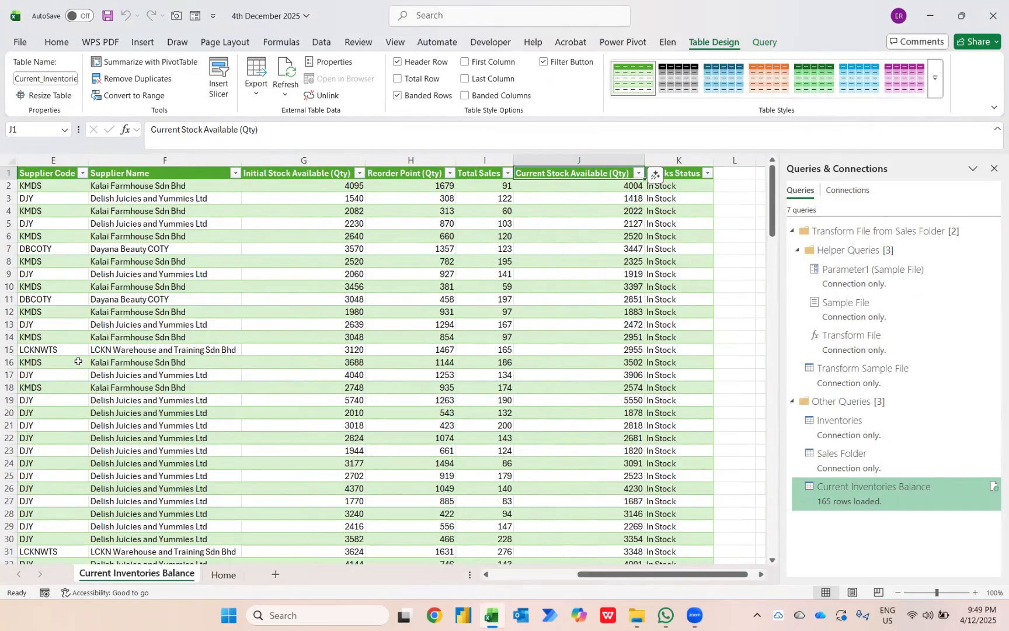
- Switch to File Explorer and move the Sept 2025 workbook from Case Study - Supermarket Inventories into Sales Folder
{"action": "key", "text": "alt+Tab"}
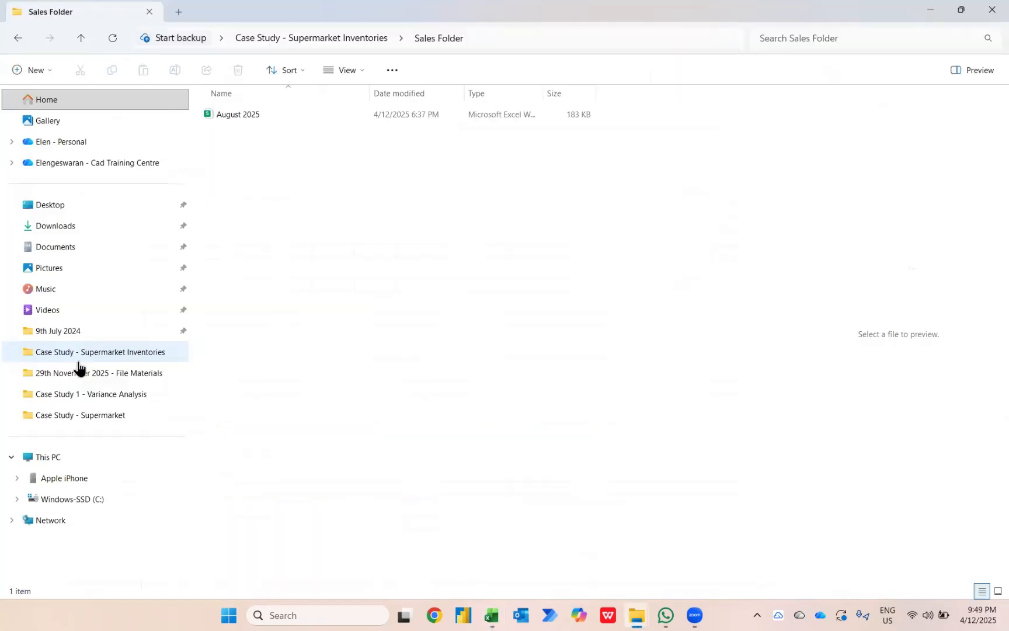
{"action": "left_click", "coordinate": [78, 361]}
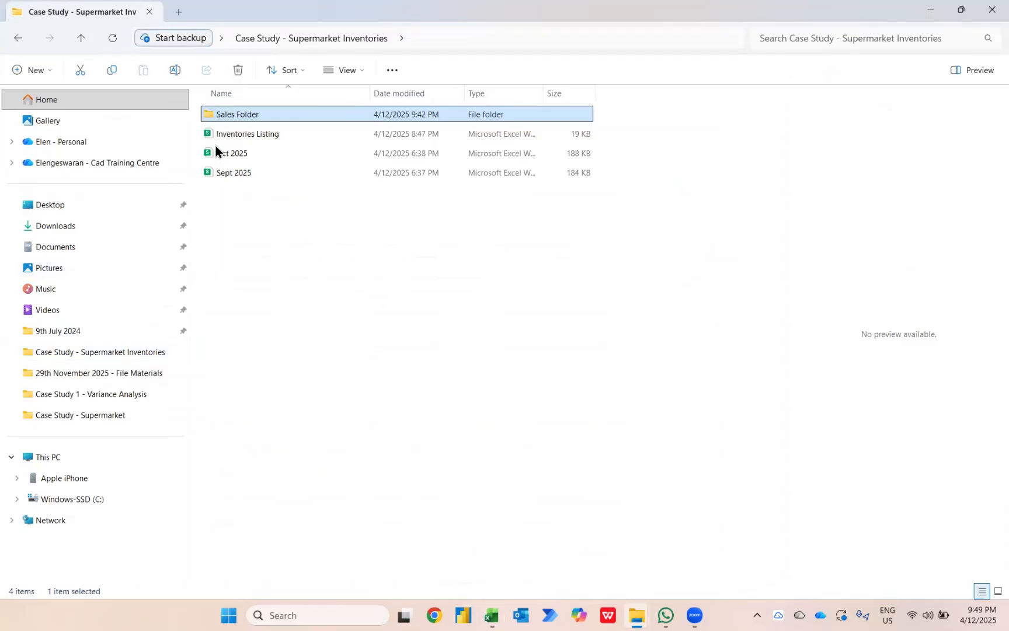
{"action": "double_click", "coordinate": [226, 112]}
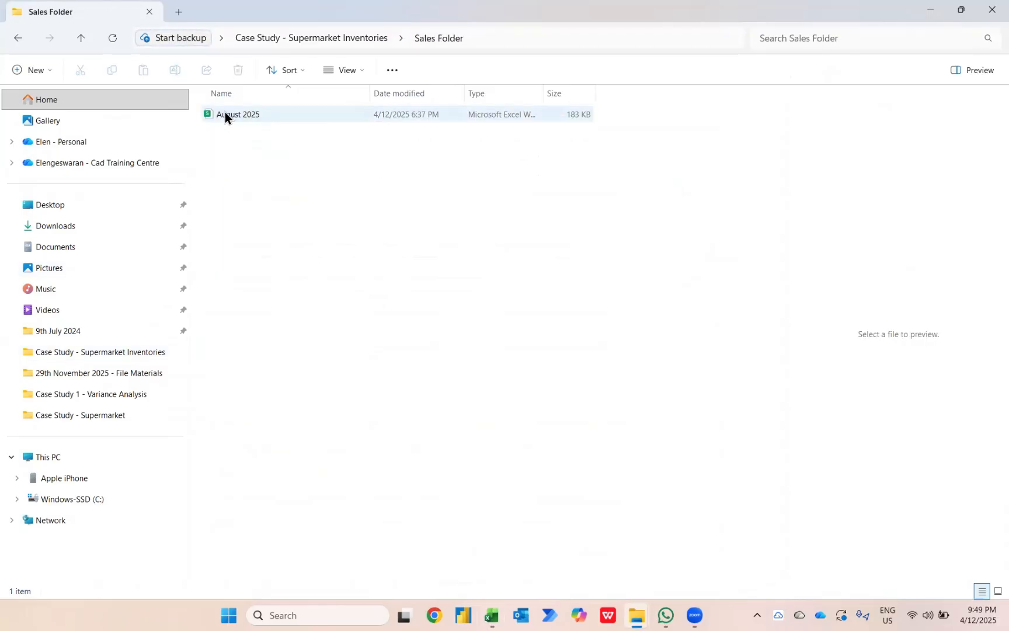
{"action": "left_click", "coordinate": [18, 37]}
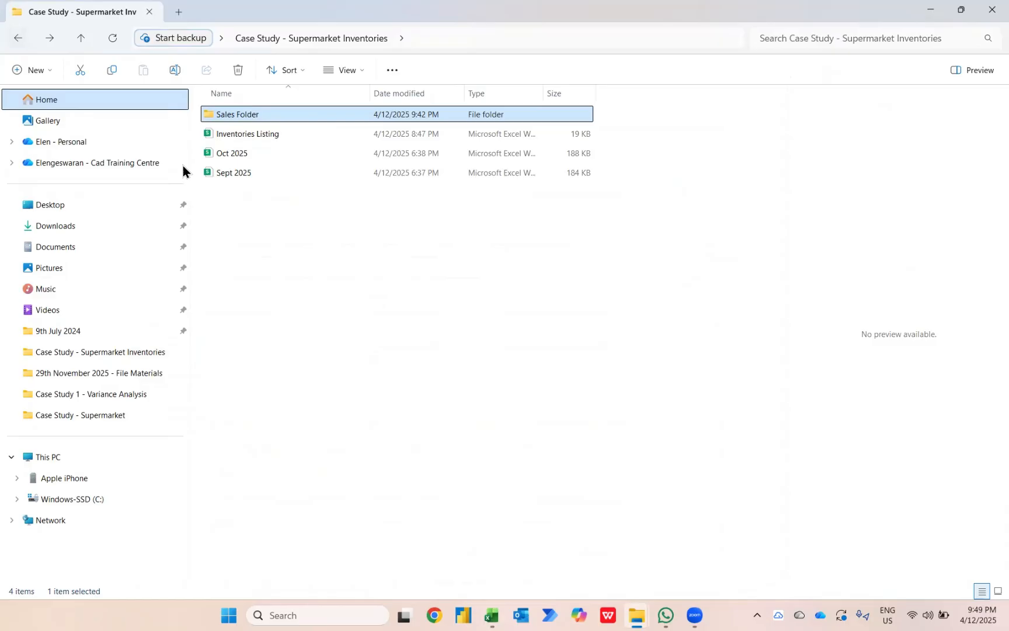
{"action": "left_click", "coordinate": [234, 177]}
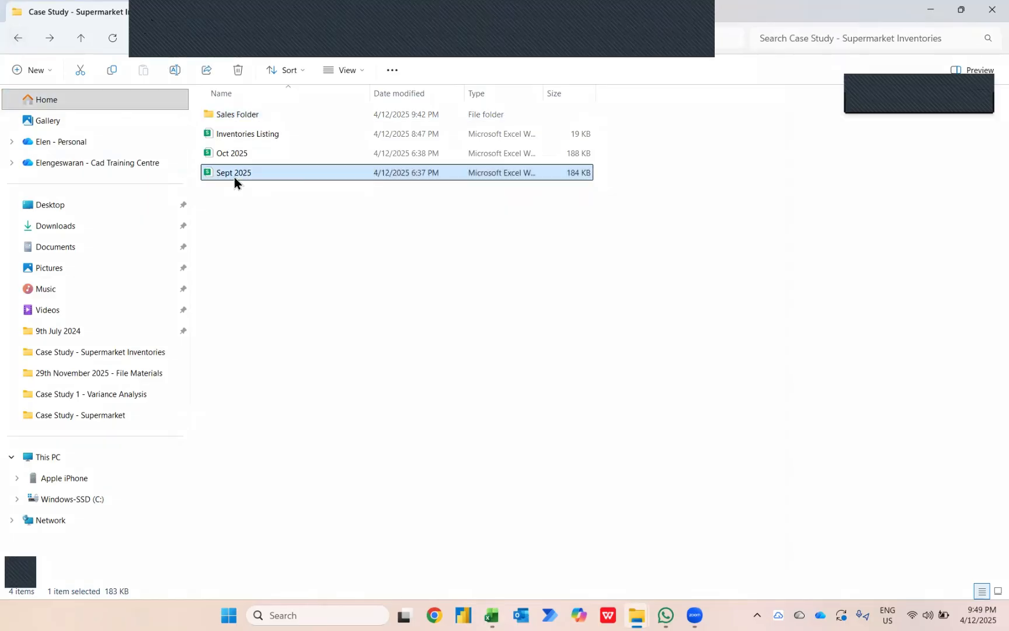
{"action": "left_click_drag", "start_coordinate": [234, 176], "coordinate": [262, 122]}
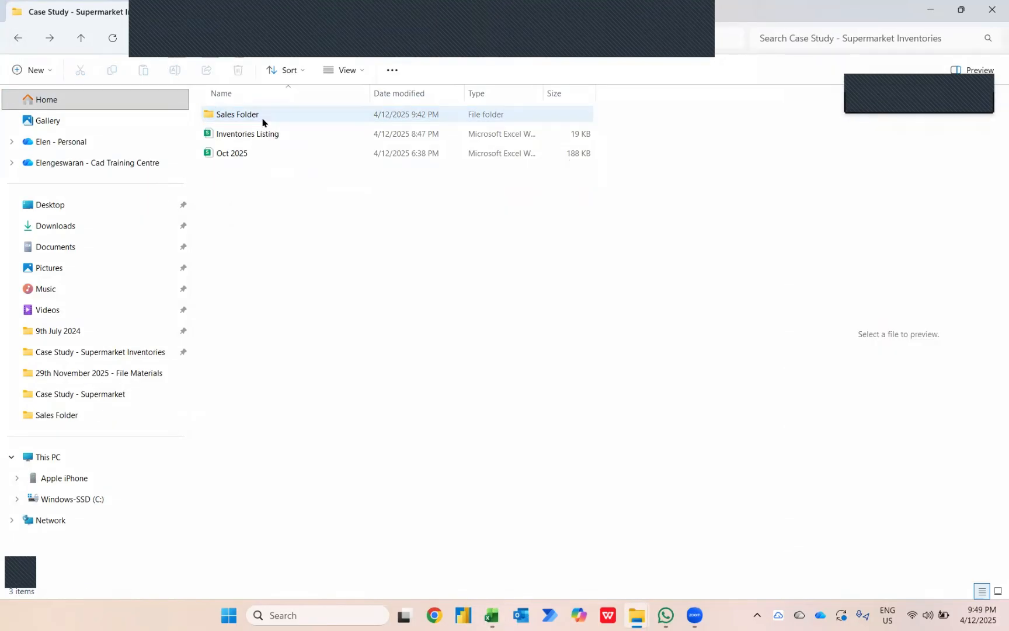
- Switch back to Excel and refresh the Current Inventories Balance table to include the September sales
{"action": "key", "text": "alt+Tab"}
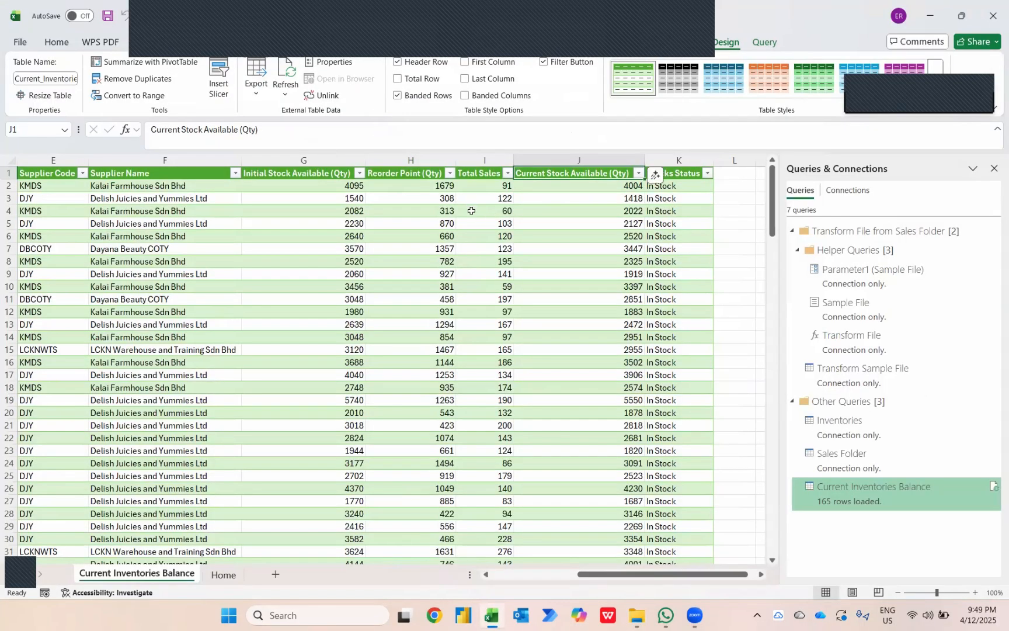
{"action": "right_click", "coordinate": [472, 216]}
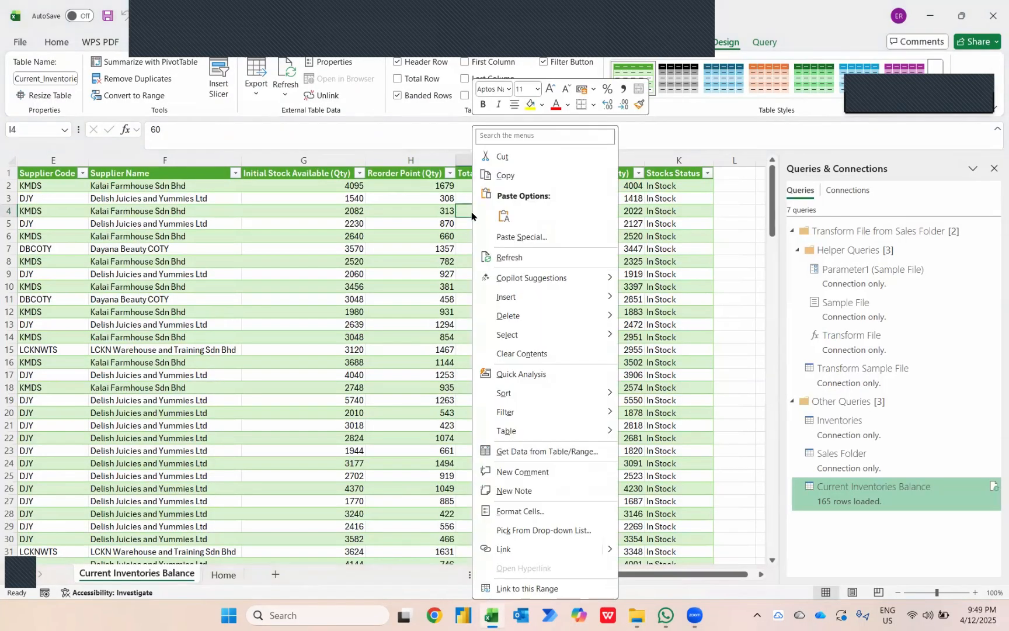
{"action": "left_click", "coordinate": [507, 258]}
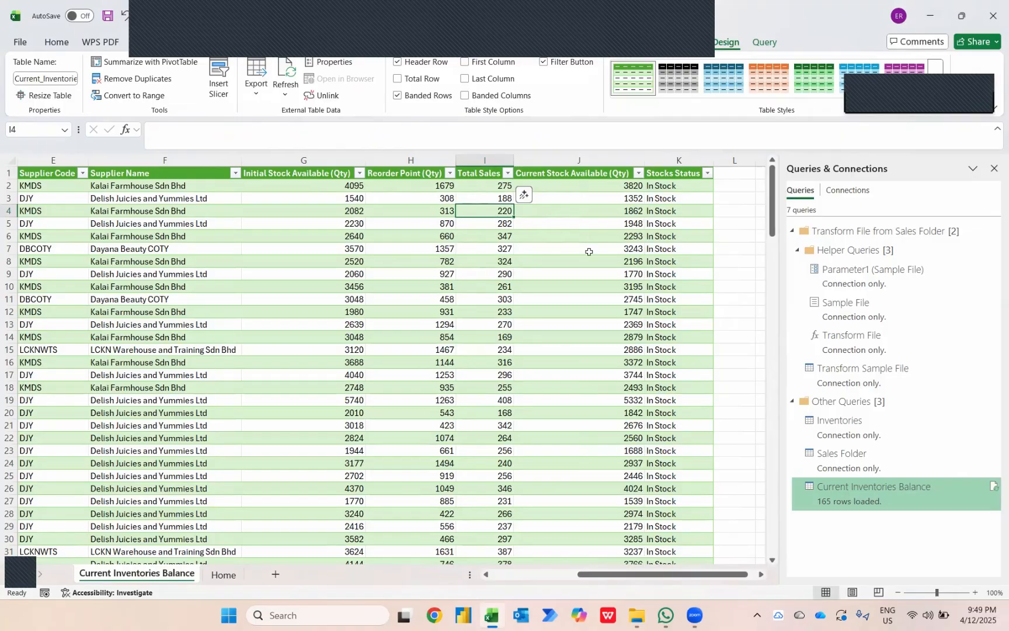
- Switch to File Explorer, move the Oct 2025 workbook into Sales Folder, and open that folder to check its files
{"action": "key", "text": "alt+Tab"}
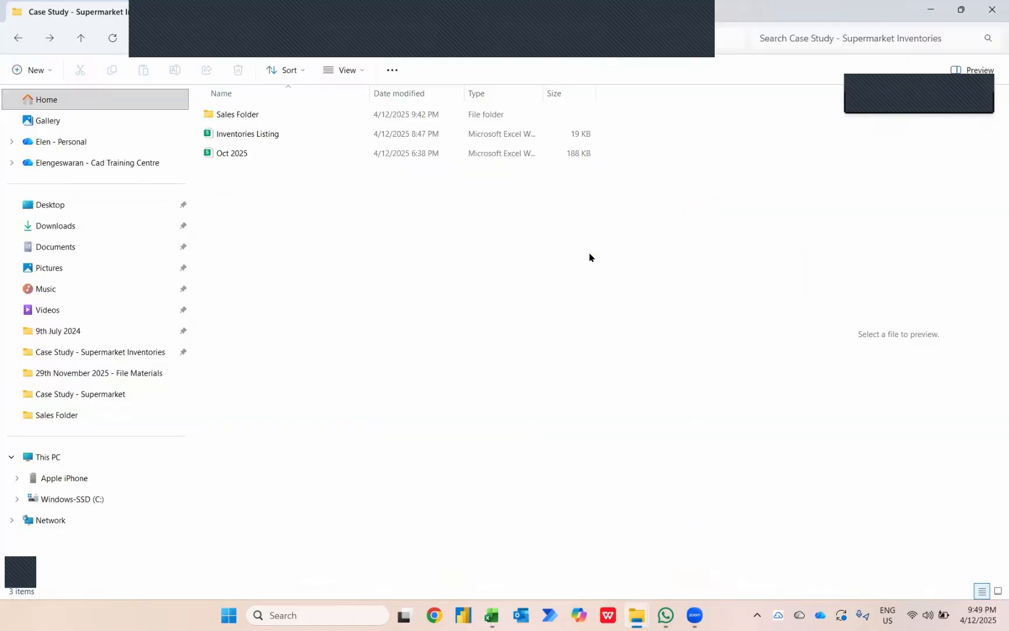
{"action": "left_click", "coordinate": [266, 153]}
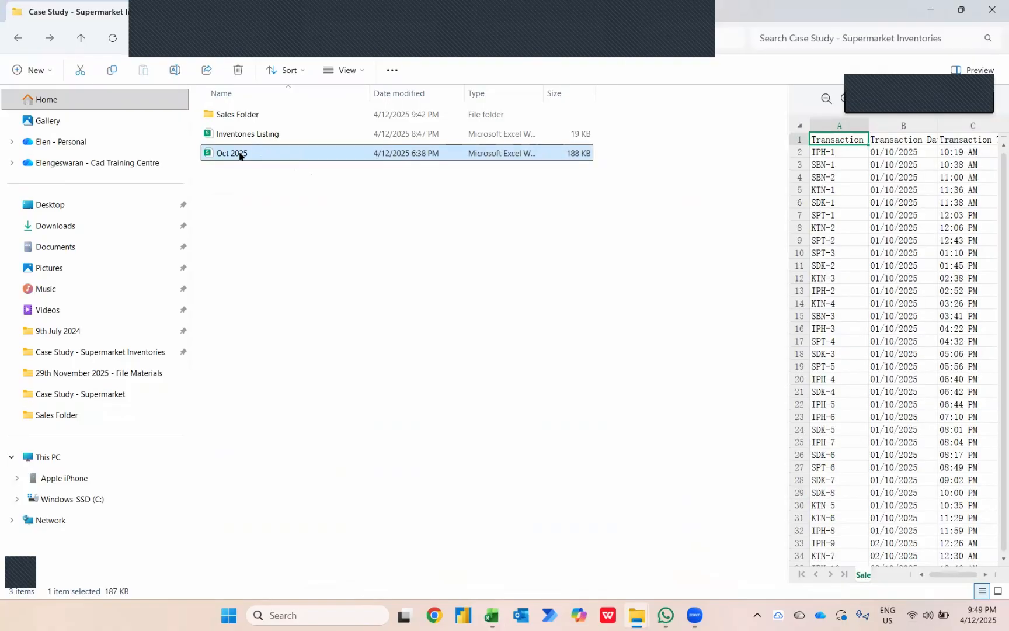
{"action": "left_click_drag", "start_coordinate": [239, 155], "coordinate": [281, 117]}
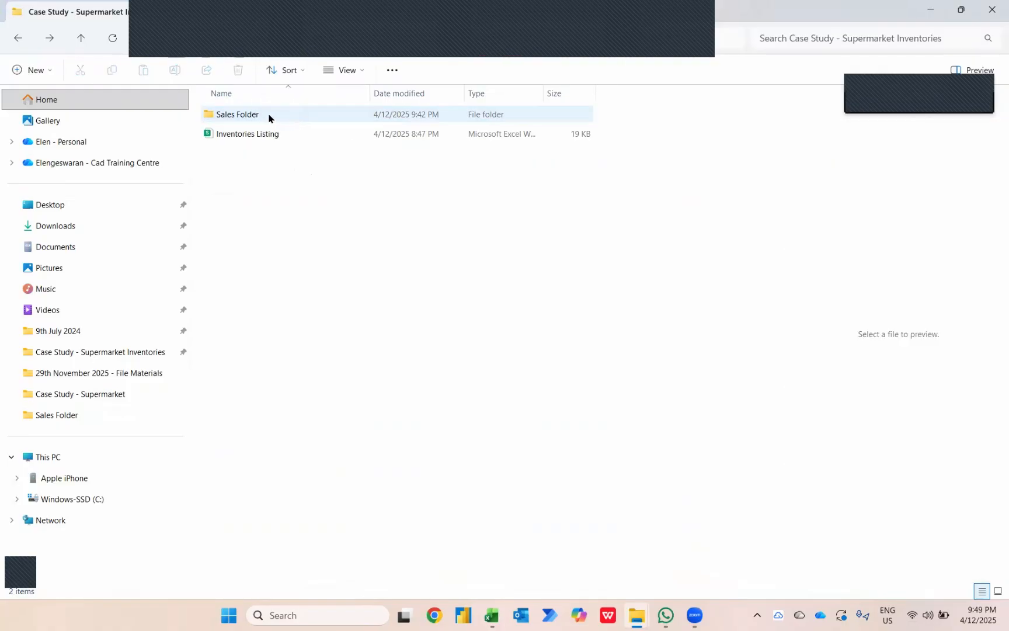
{"action": "double_click", "coordinate": [268, 117]}
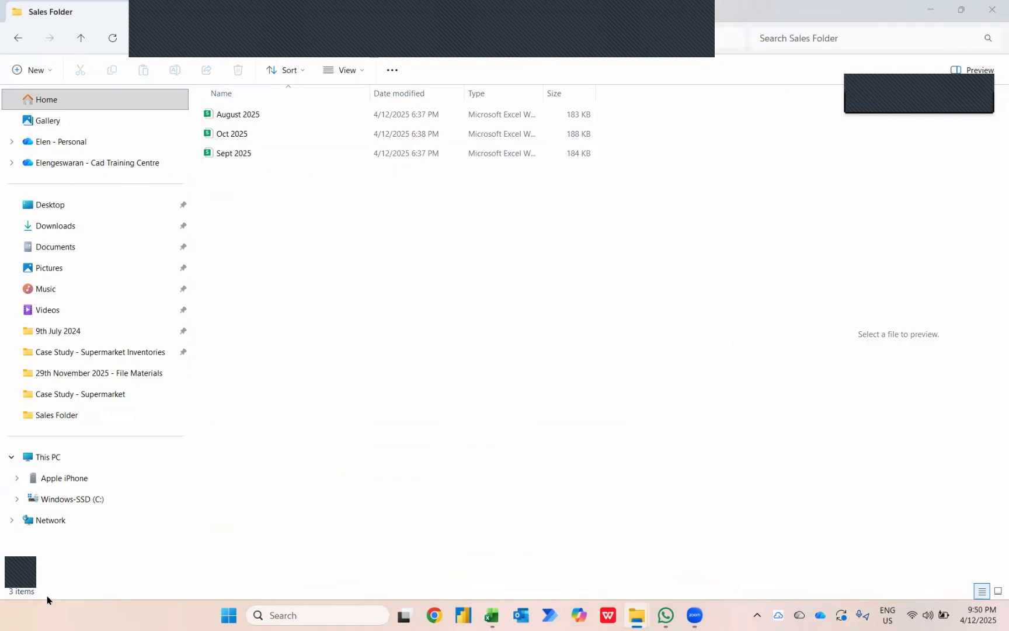
- Return to Excel and refresh the Current Inventories Balance table with the October sales added
{"action": "key", "text": "alt+Tab"}
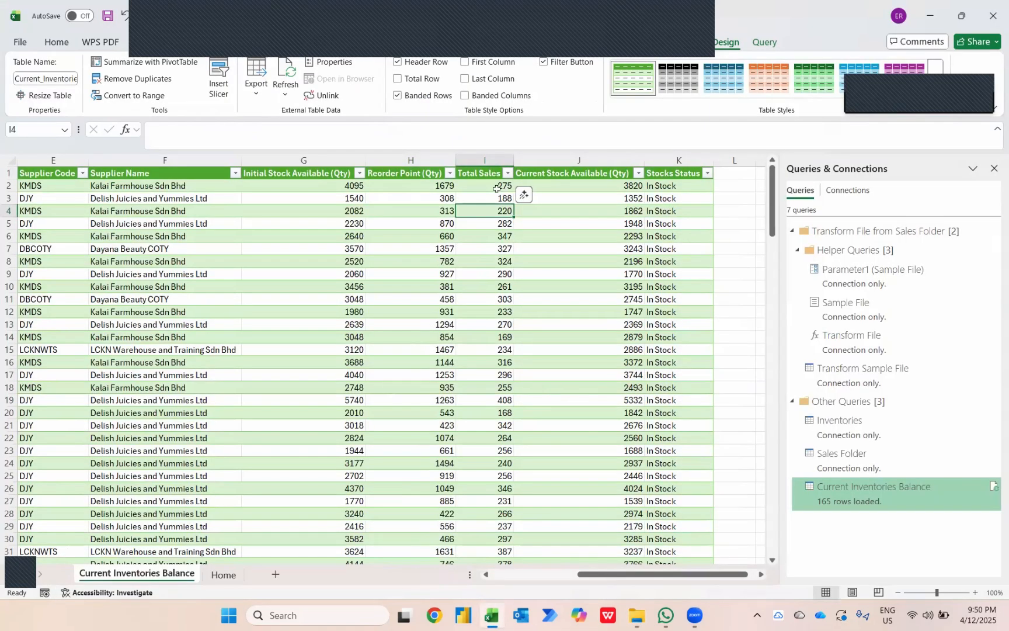
{"action": "right_click", "coordinate": [472, 217]}
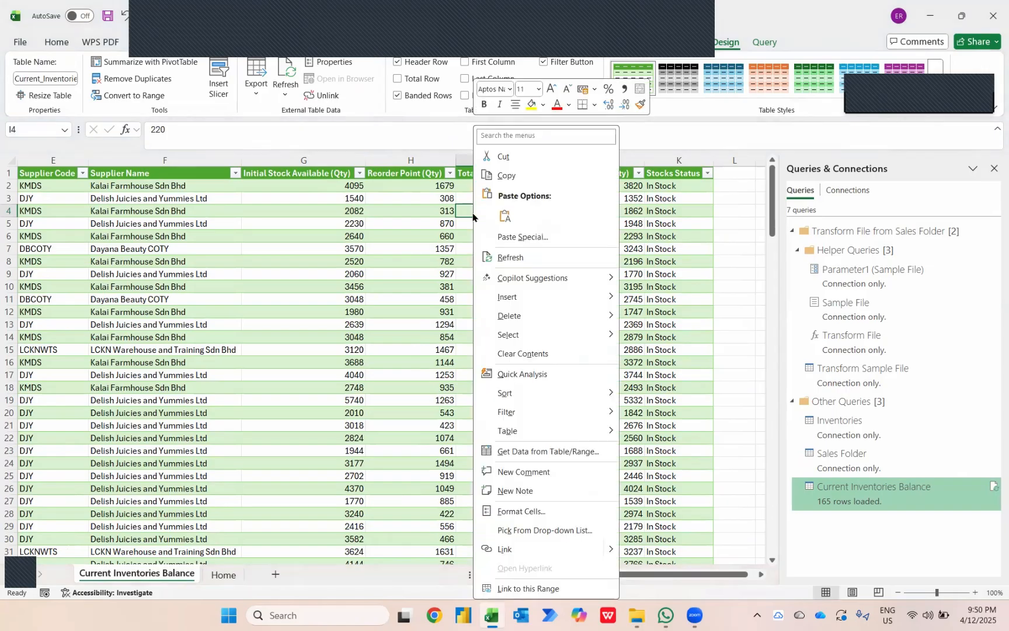
{"action": "left_click", "coordinate": [505, 258]}
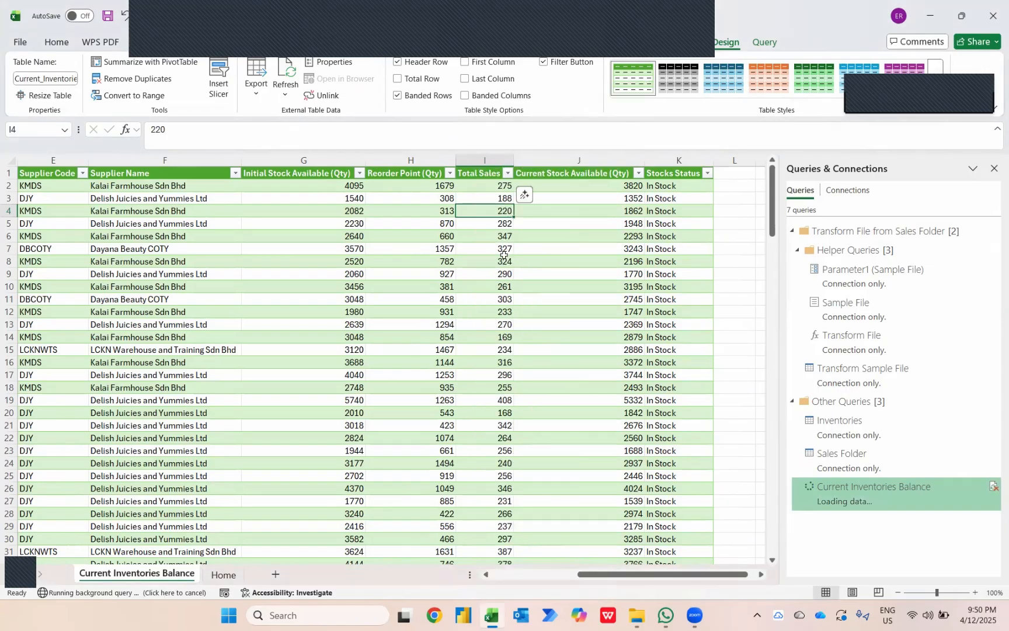